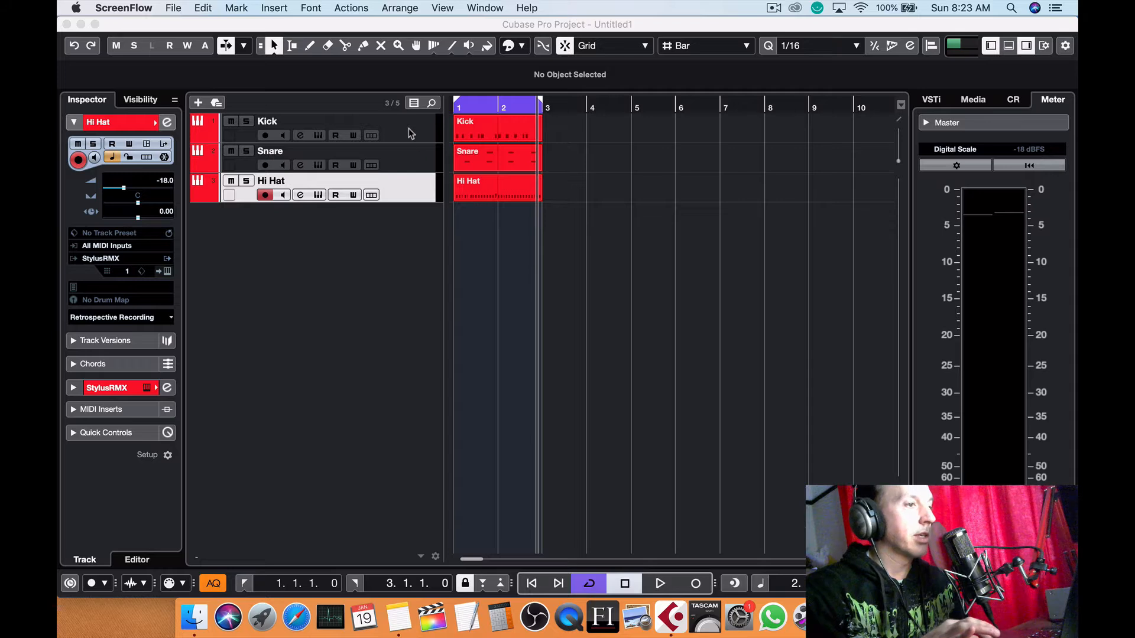
- Play back the kick, snare and hi-hat loop once with the Hi Hat track selected, and stop playback
click(409, 133)
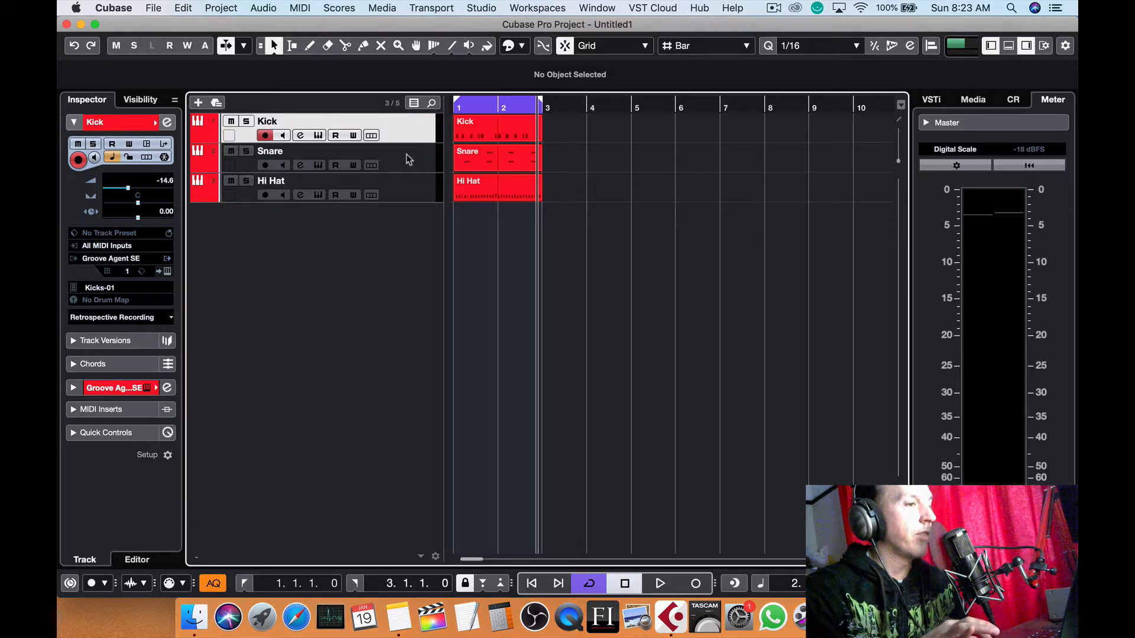
click(405, 190)
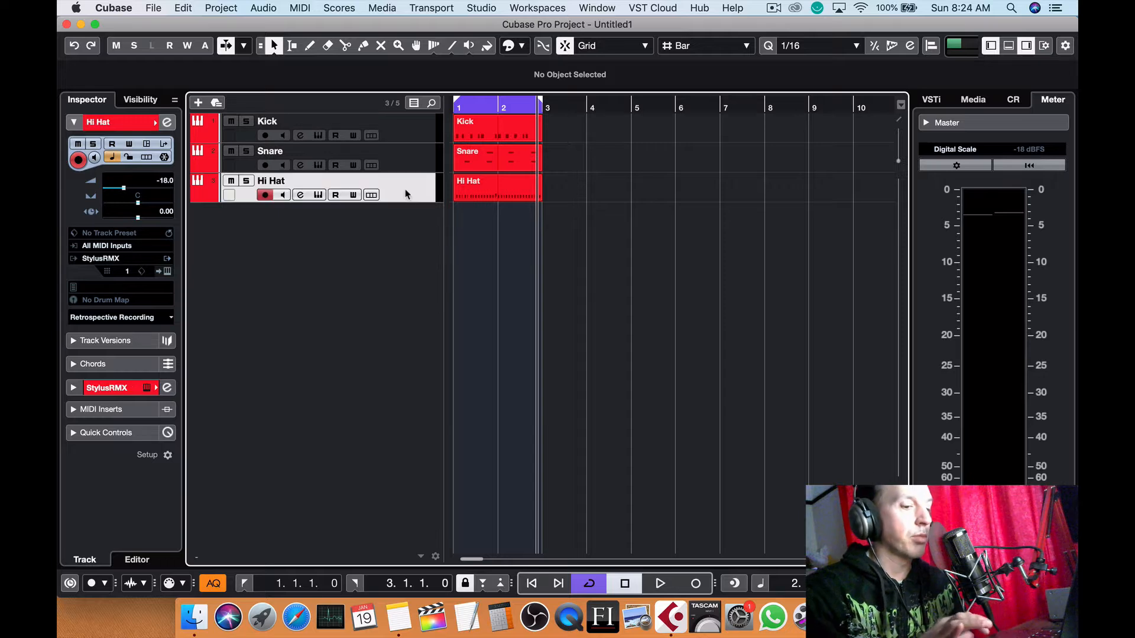
key(space)
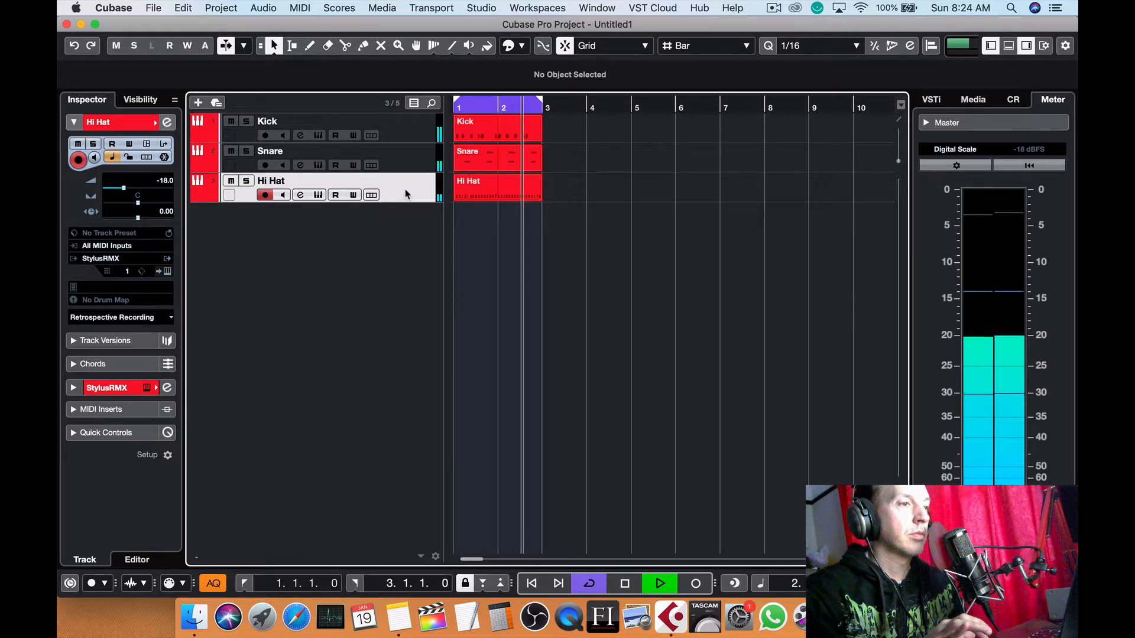
key(space)
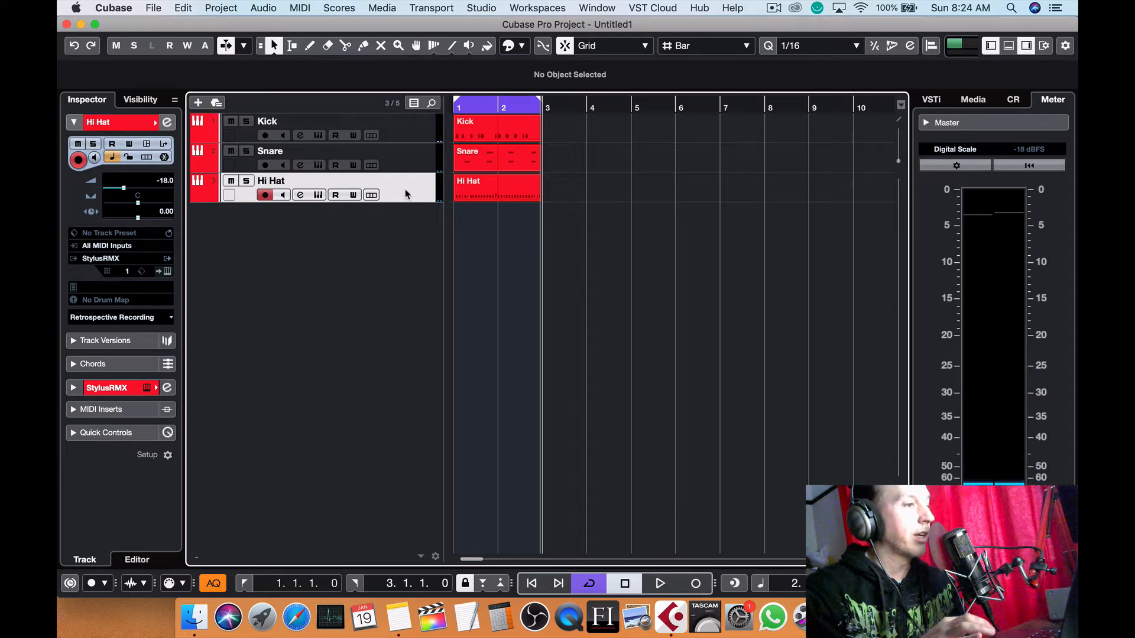
- Add one stereo group track named Drums, output to Stereo Out and created inside a folder
click(222, 8)
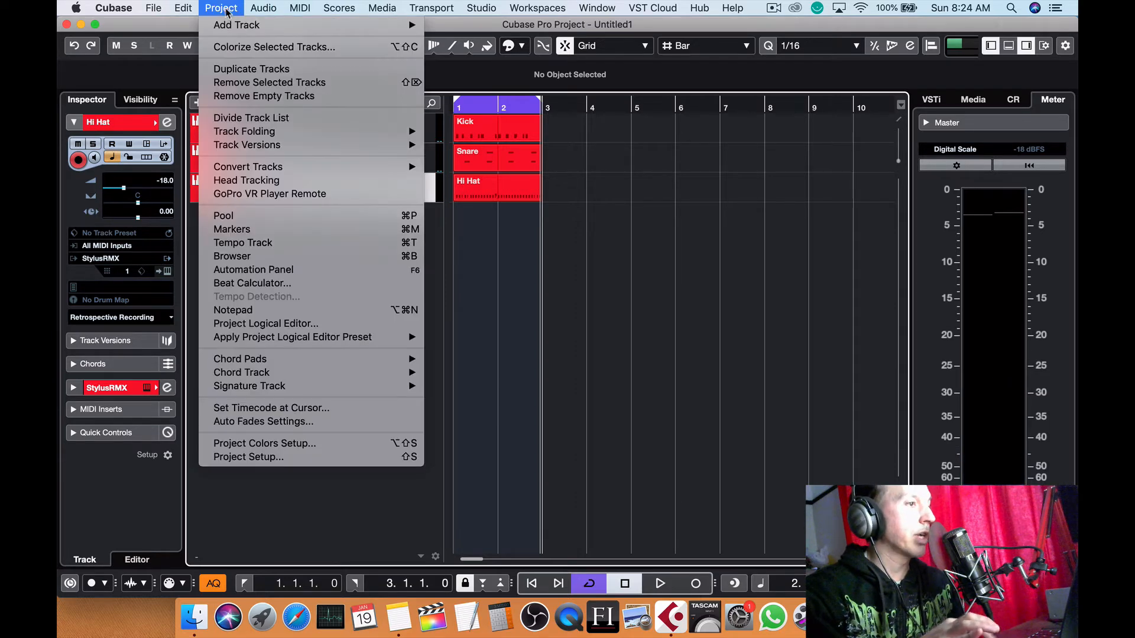
mouse_move(234, 26)
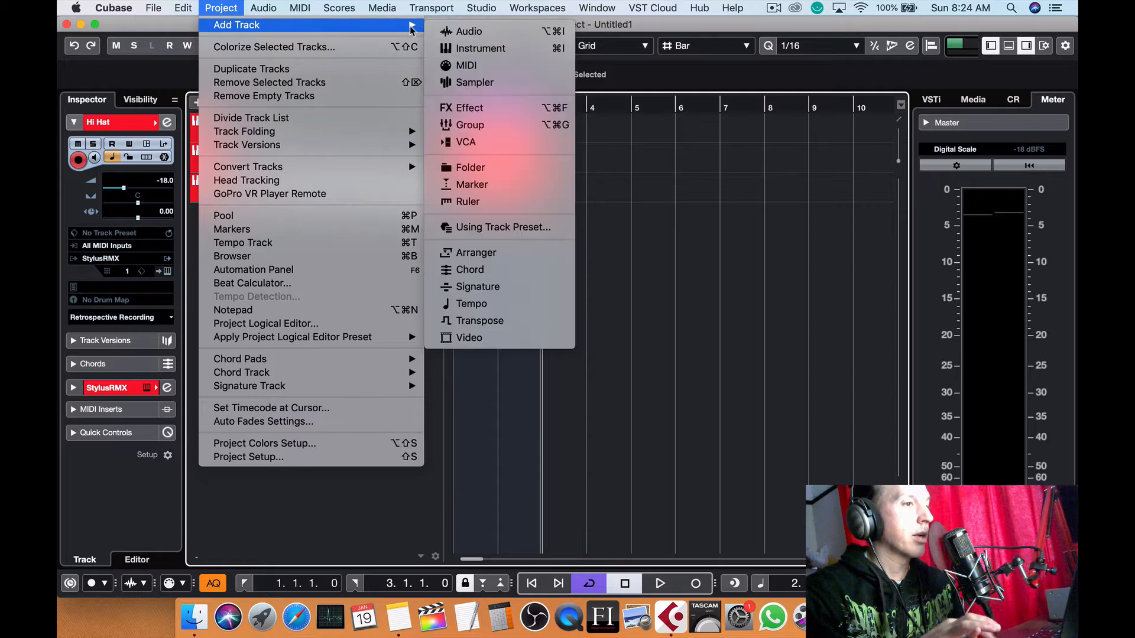
click(473, 126)
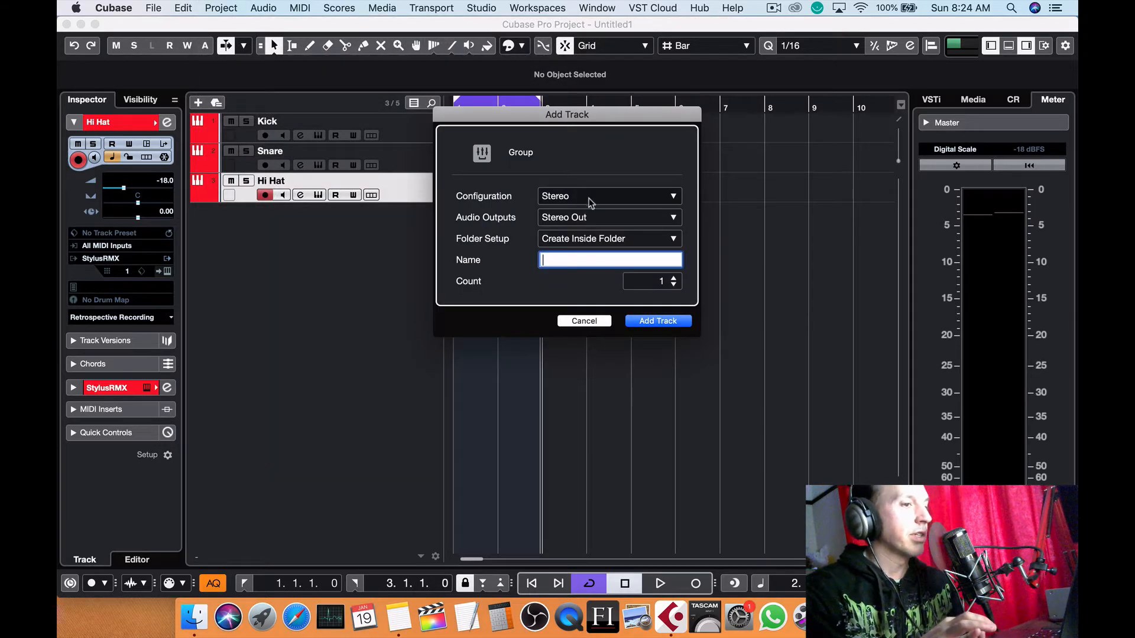
text(Dru)
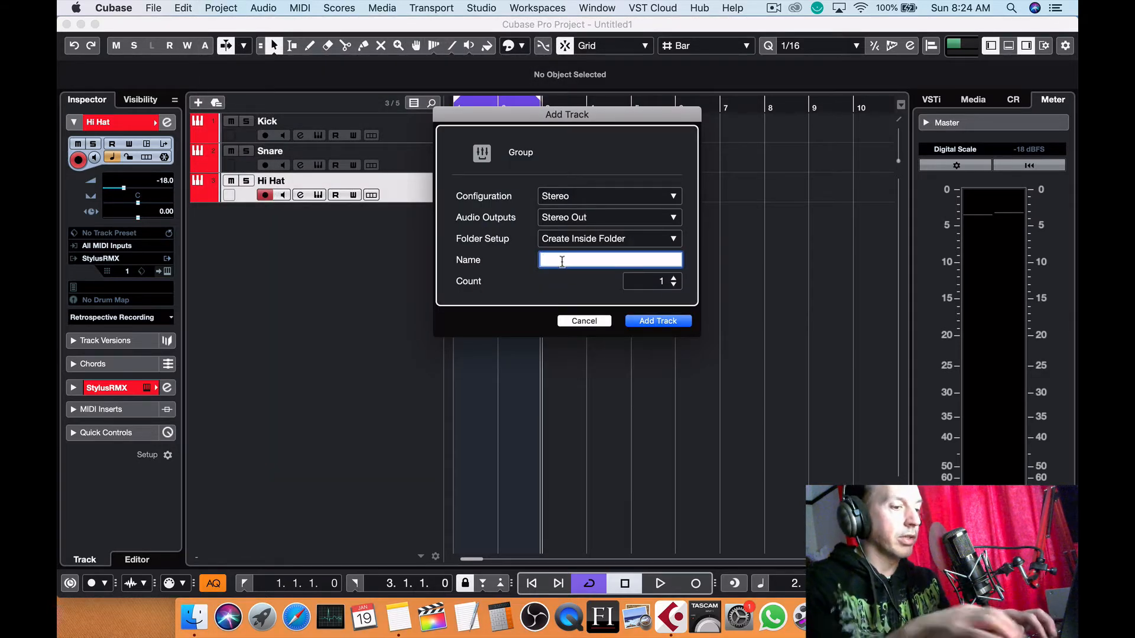
text(ms)
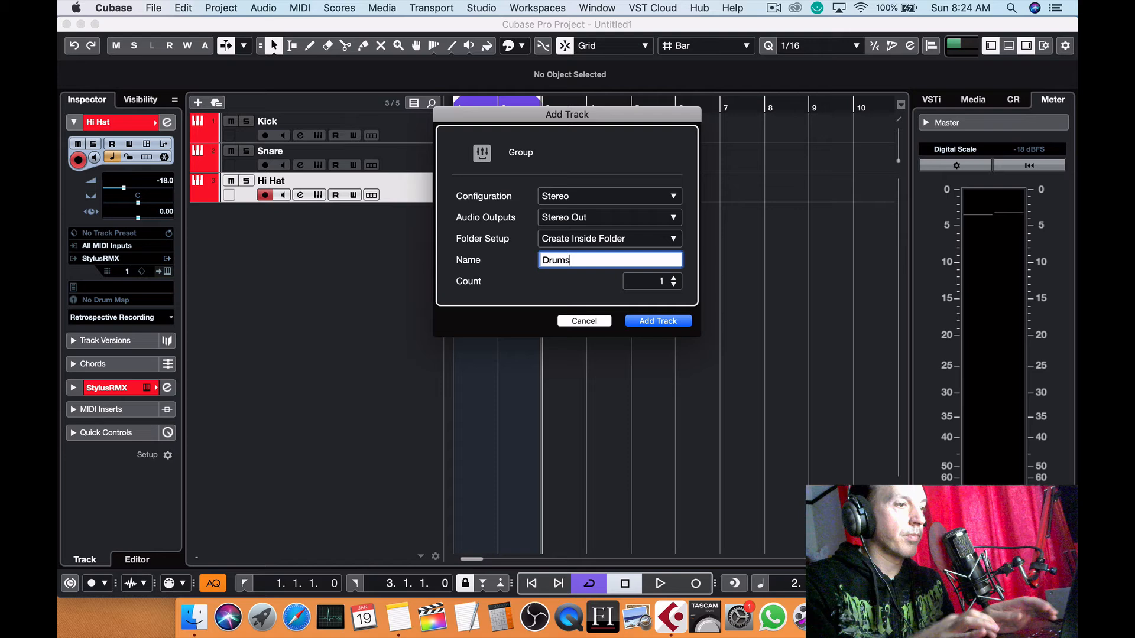
click(655, 322)
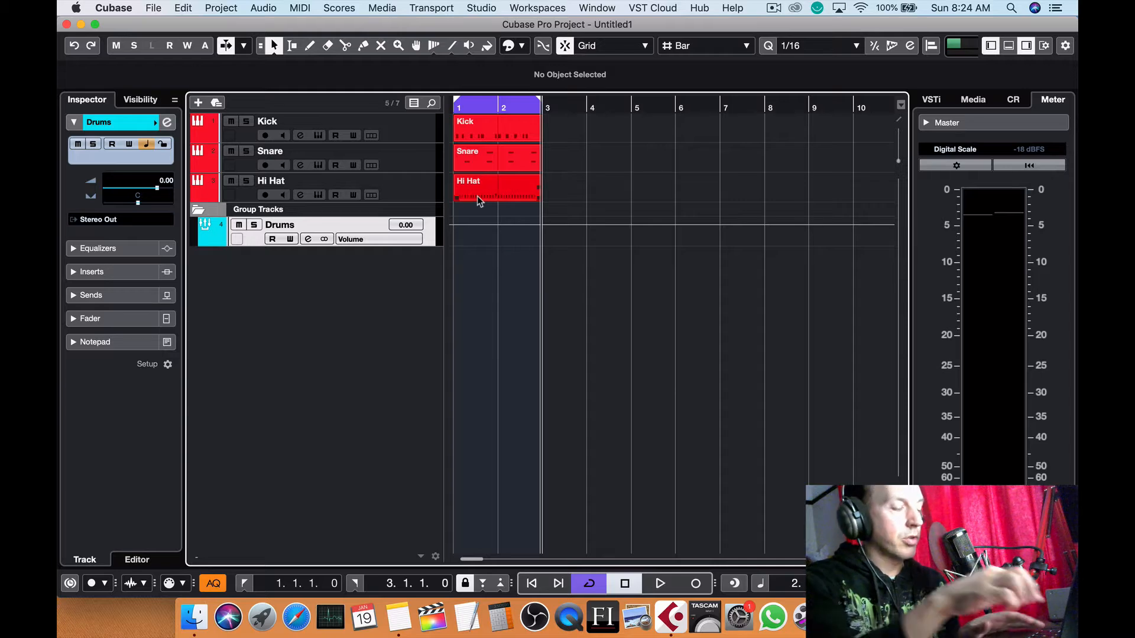
- In the mixer, route the outputs of the Kick, Snare and Hi Hat channels together to the Drums group
key(F3)
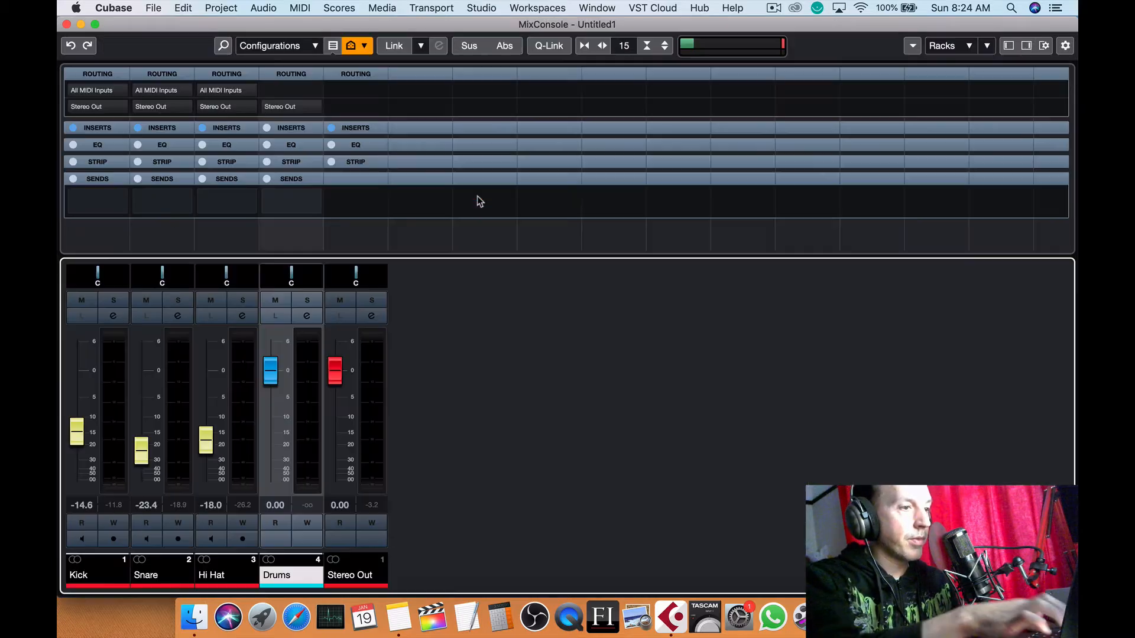
click(96, 578)
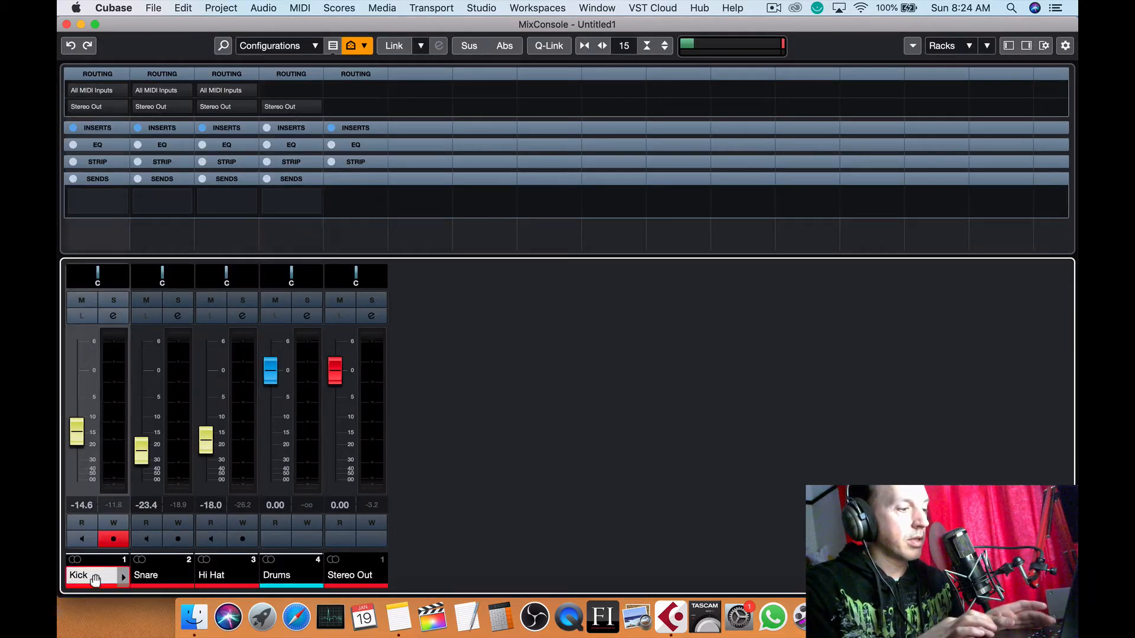
shift+click(213, 578)
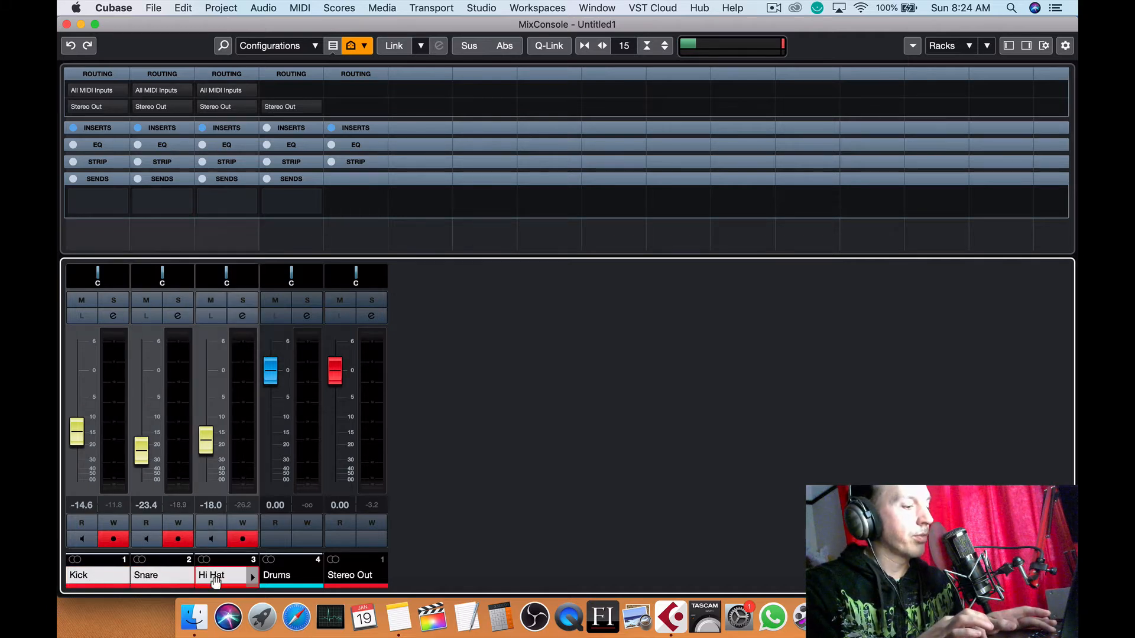
click(103, 73)
click(103, 74)
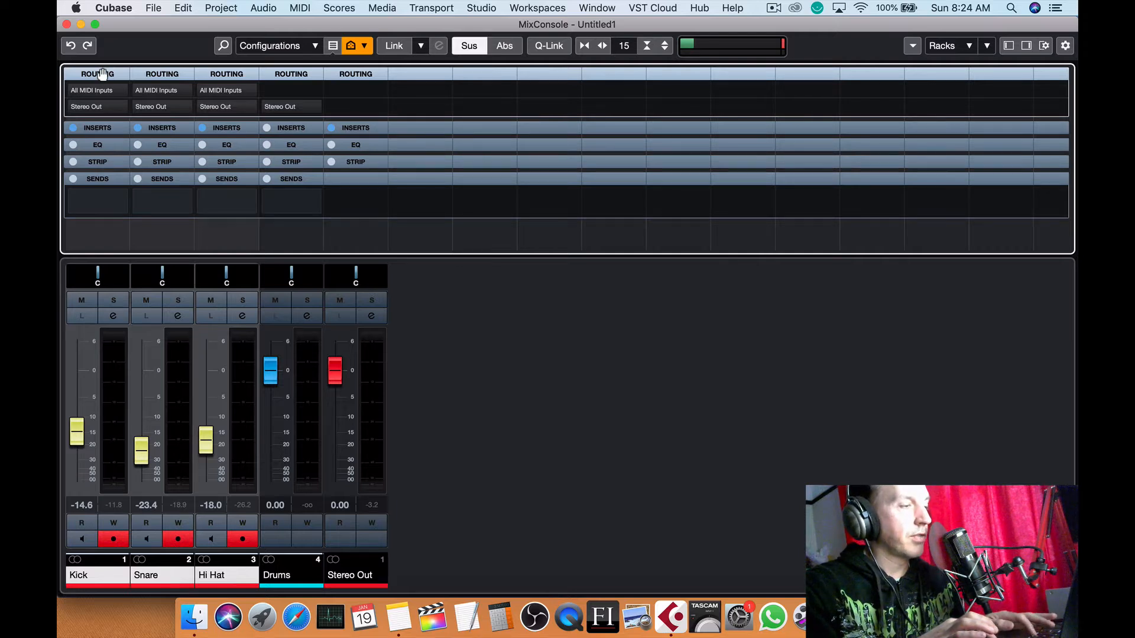
click(121, 108)
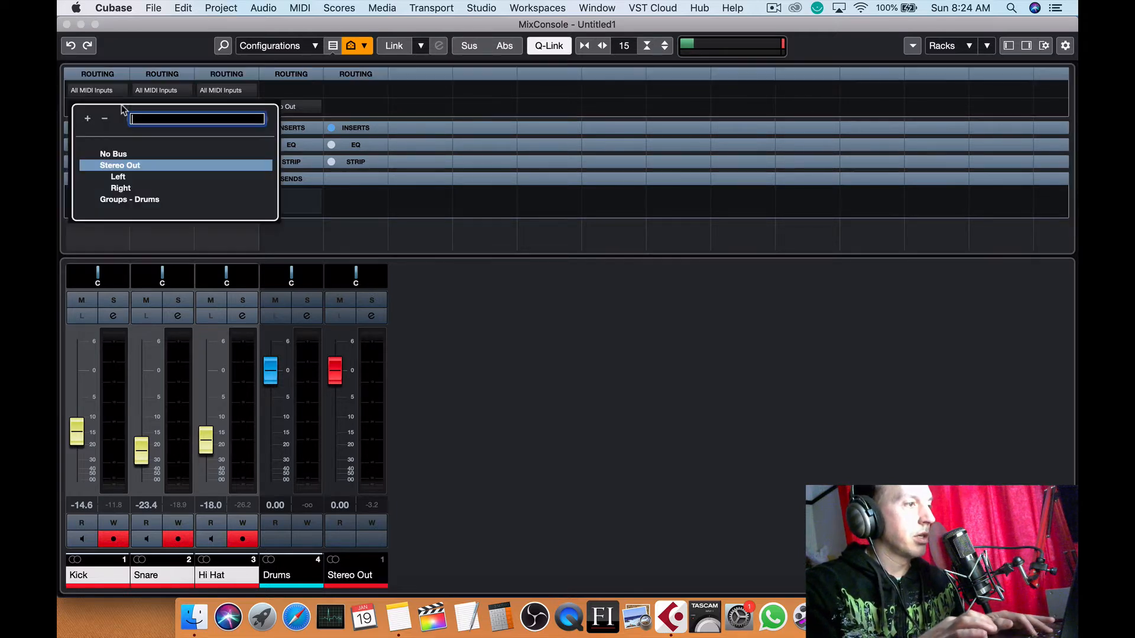
click(133, 200)
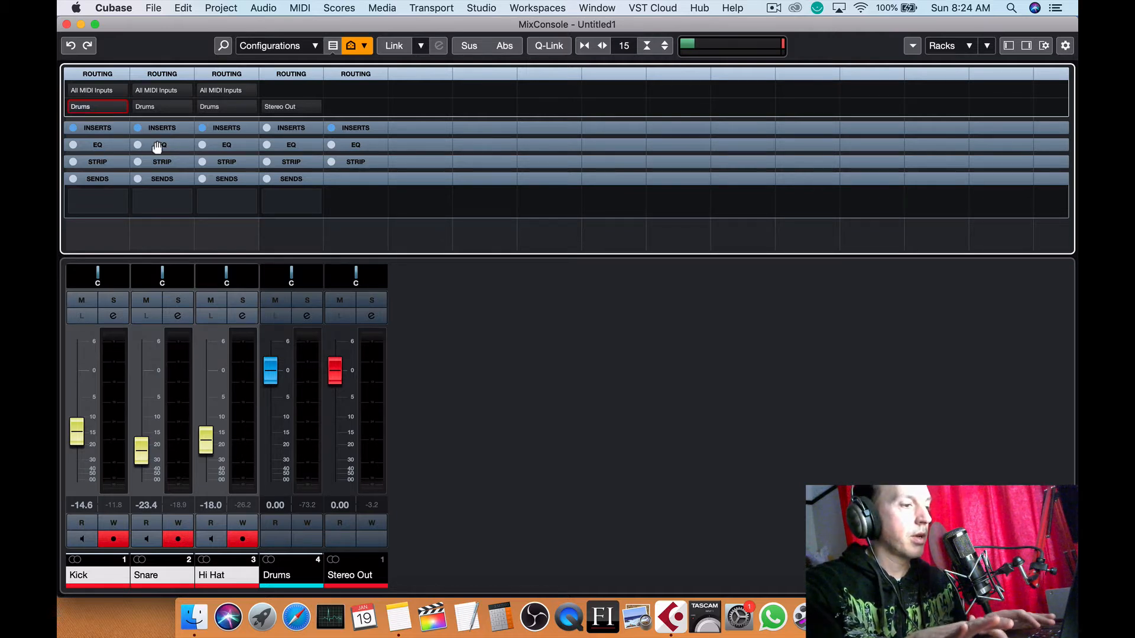
- Play the loop while adjusting the Drums group fader to about -0.09 dB, and return to the project window
key(space)
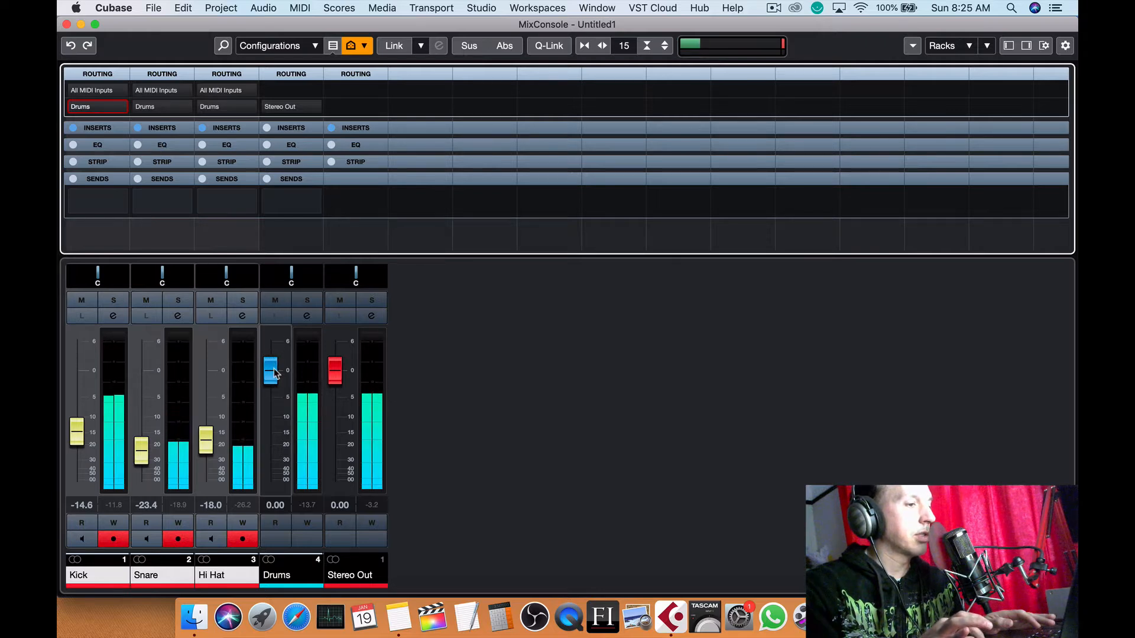
mouse_move(273, 372)
mouse_down()
mouse_move(274, 473)
mouse_move(281, 375)
mouse_up()
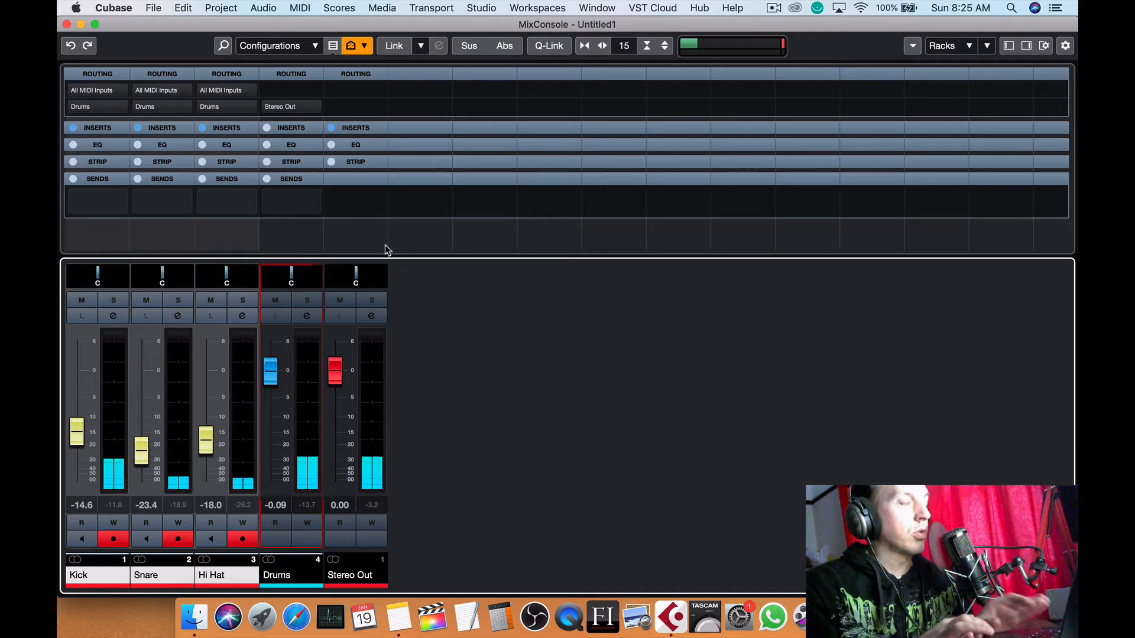
key(F3)
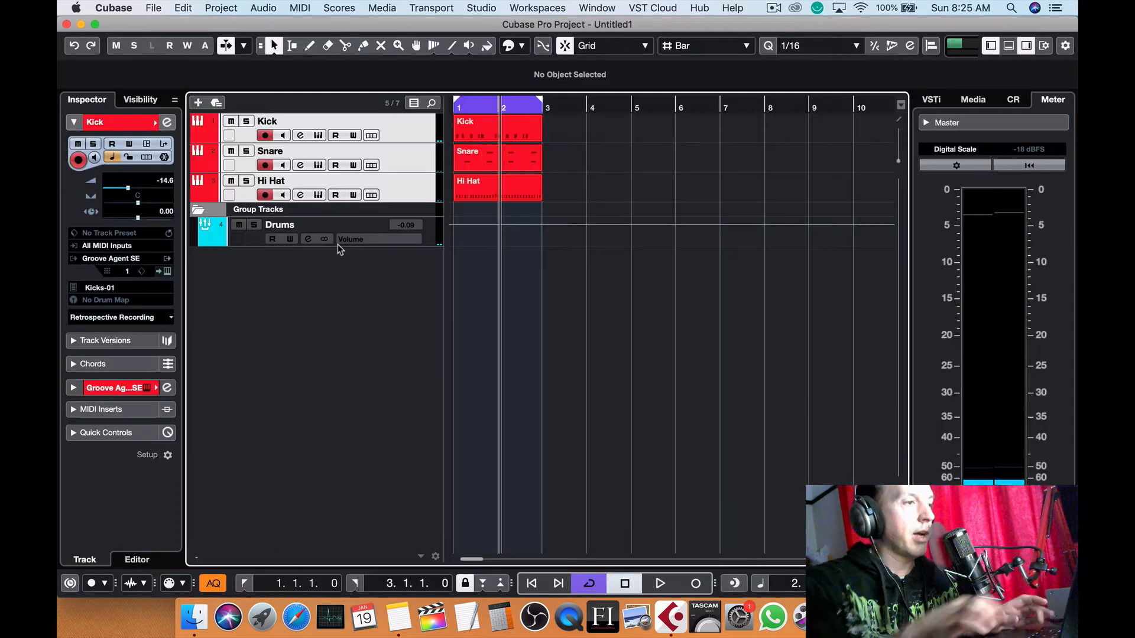
- Add one stereo effect track named Squash Drums with no effect loaded, output to Stereo Out
click(232, 7)
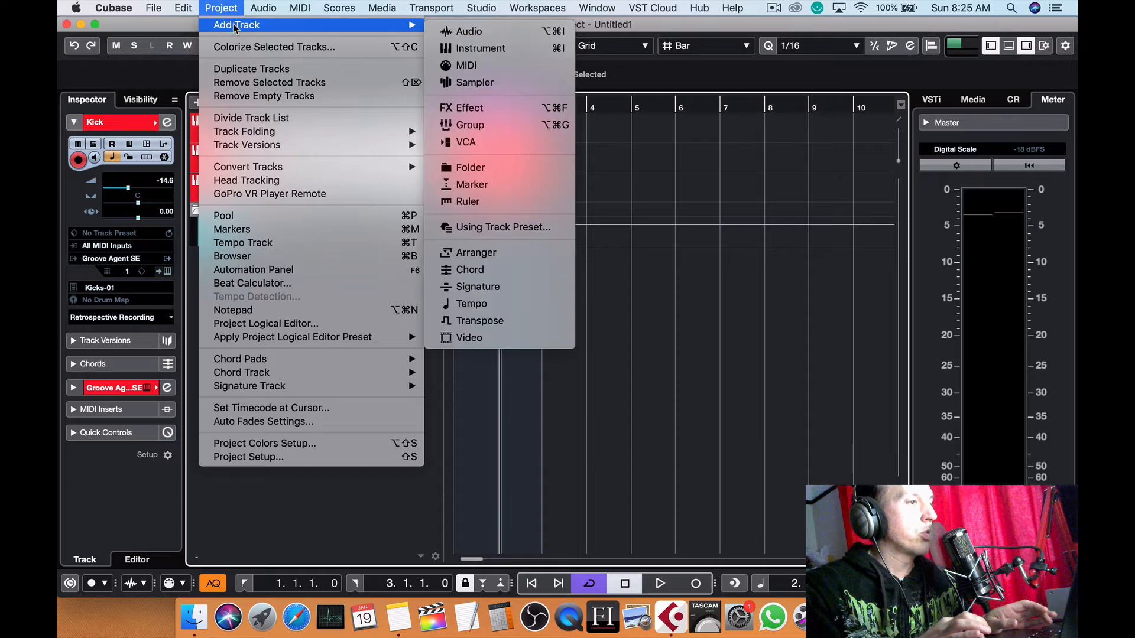
click(486, 108)
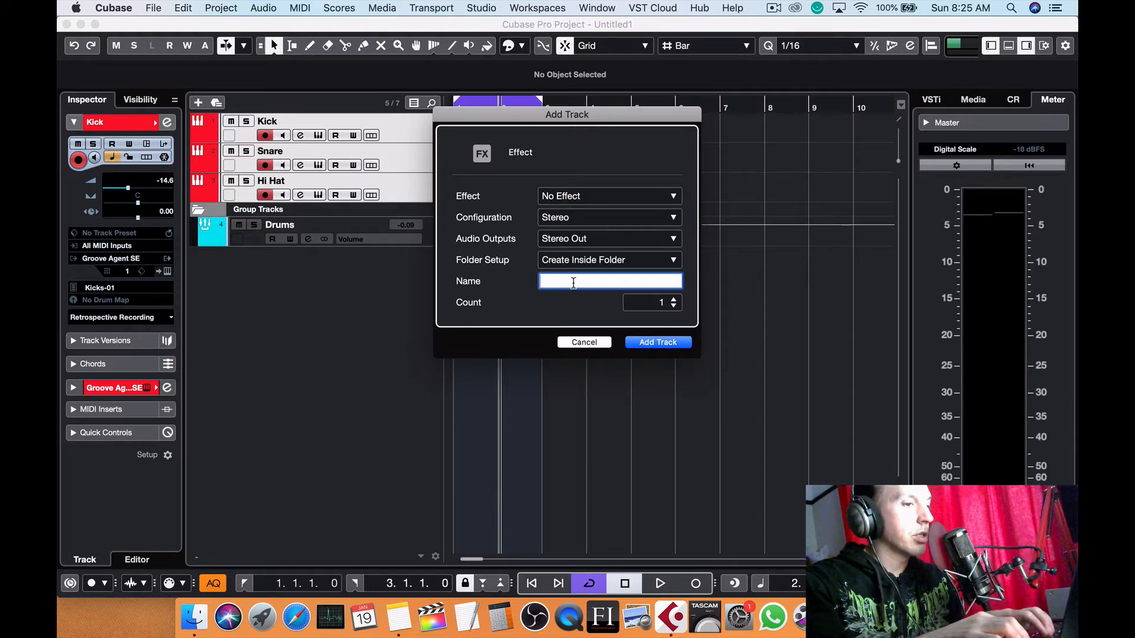
text(S)
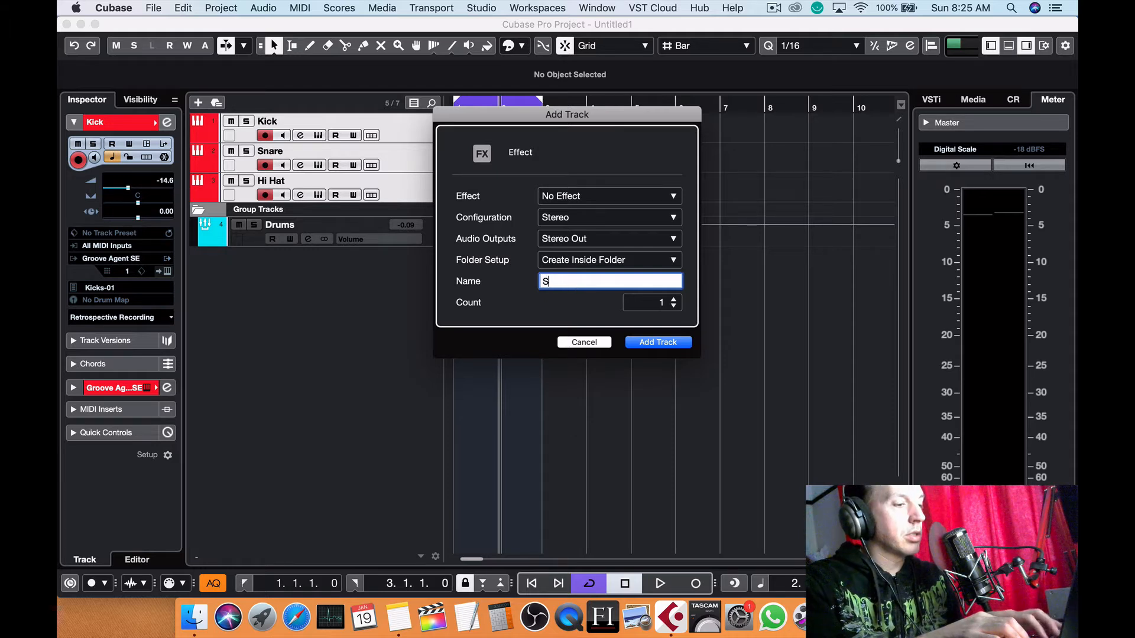
text(q)
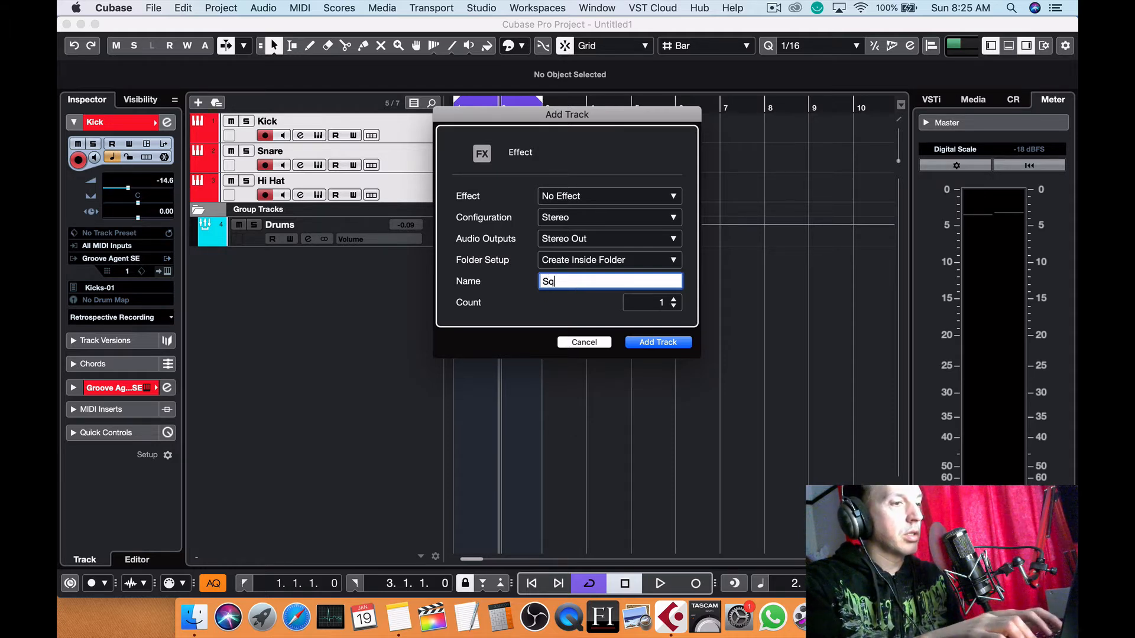
text(uash Drums)
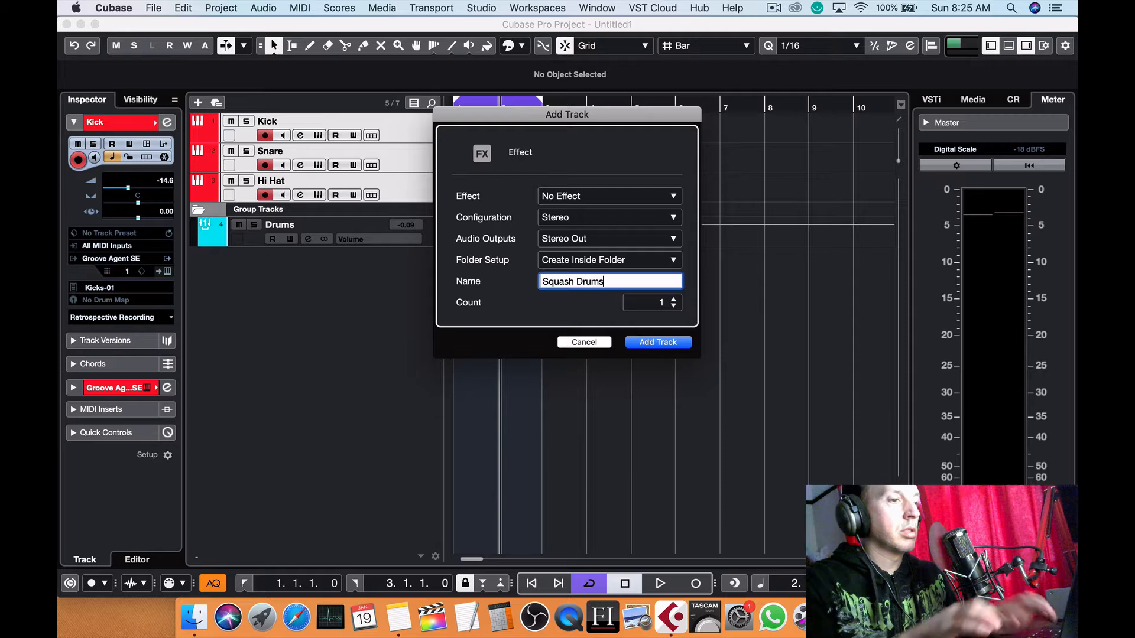
click(650, 343)
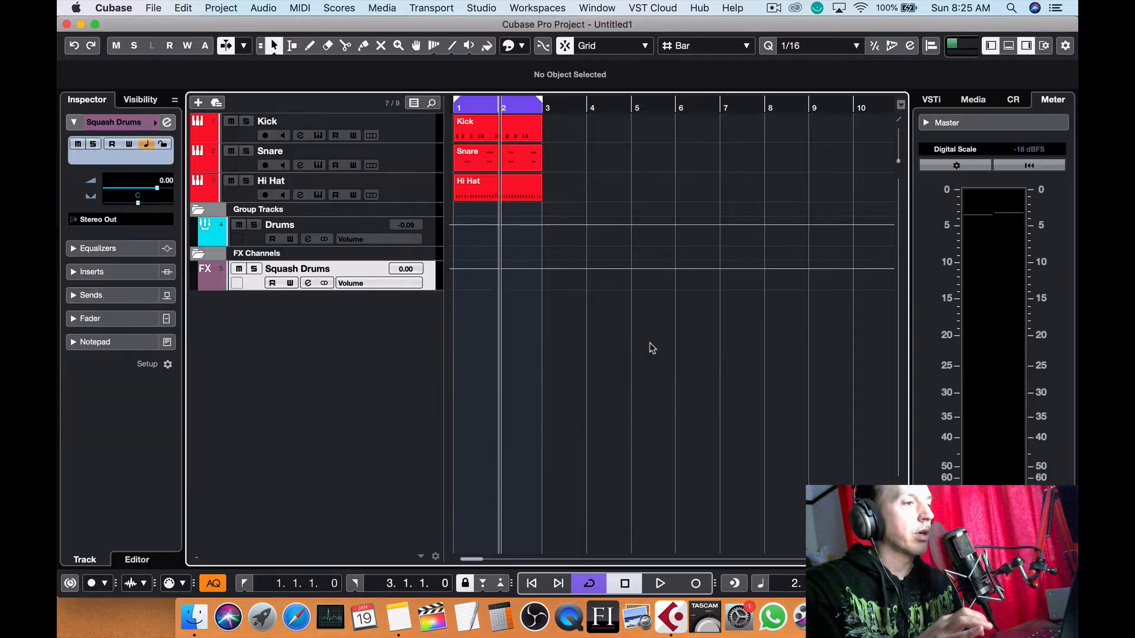
- Enable solo defeat on the Squash Drums FX channel and test it by soloing and unsoloing the Hi Hat track
click(255, 269)
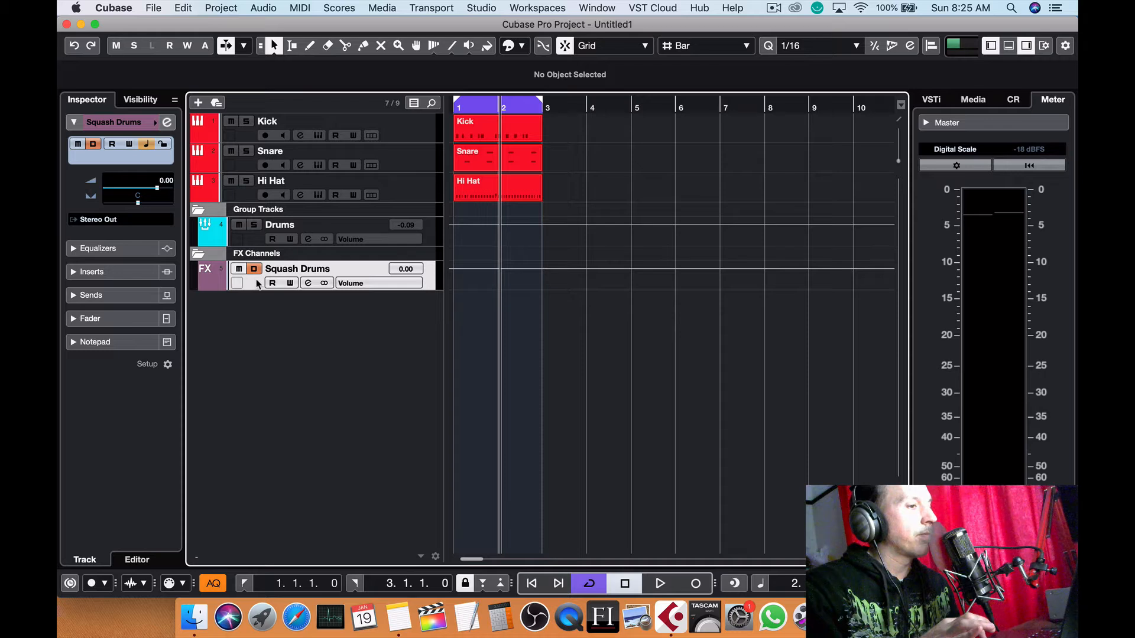
click(247, 181)
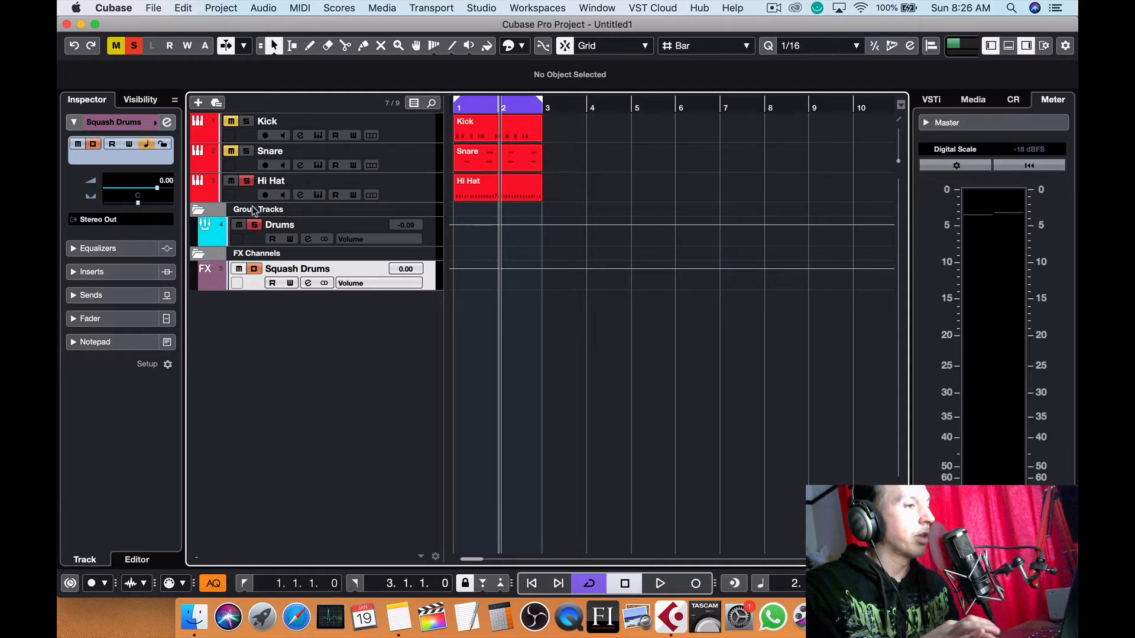
click(246, 181)
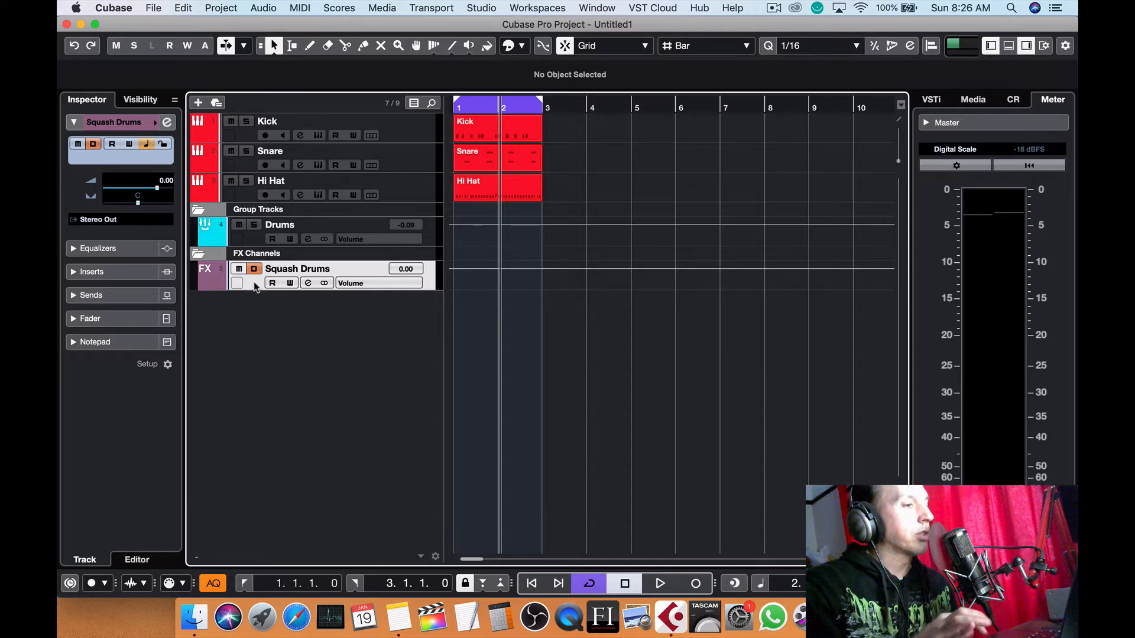
- Insert the VintageCompressor from the Dynamics effects on the Squash Drums channel and set its ratio to 20:1
click(118, 273)
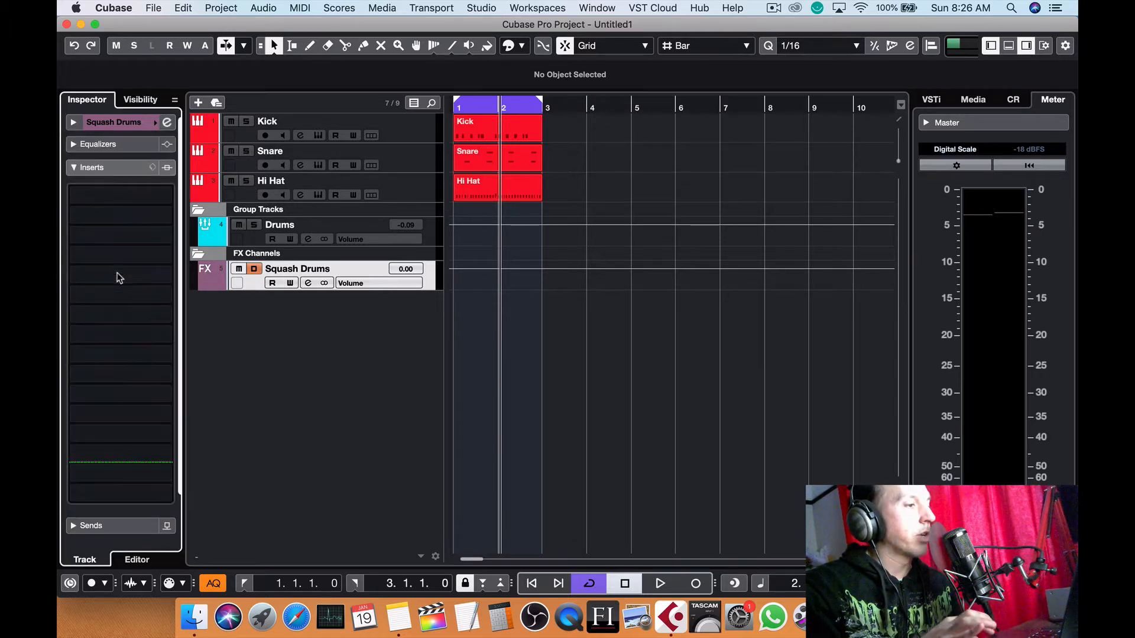
click(165, 196)
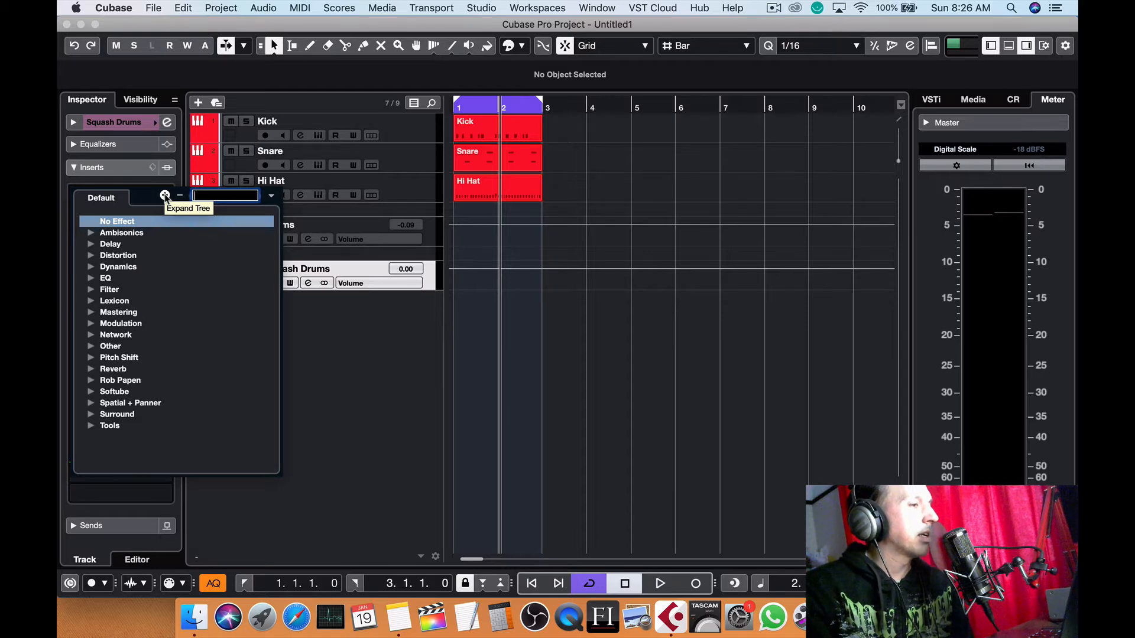
click(91, 267)
scroll(183, 319, down, 2)
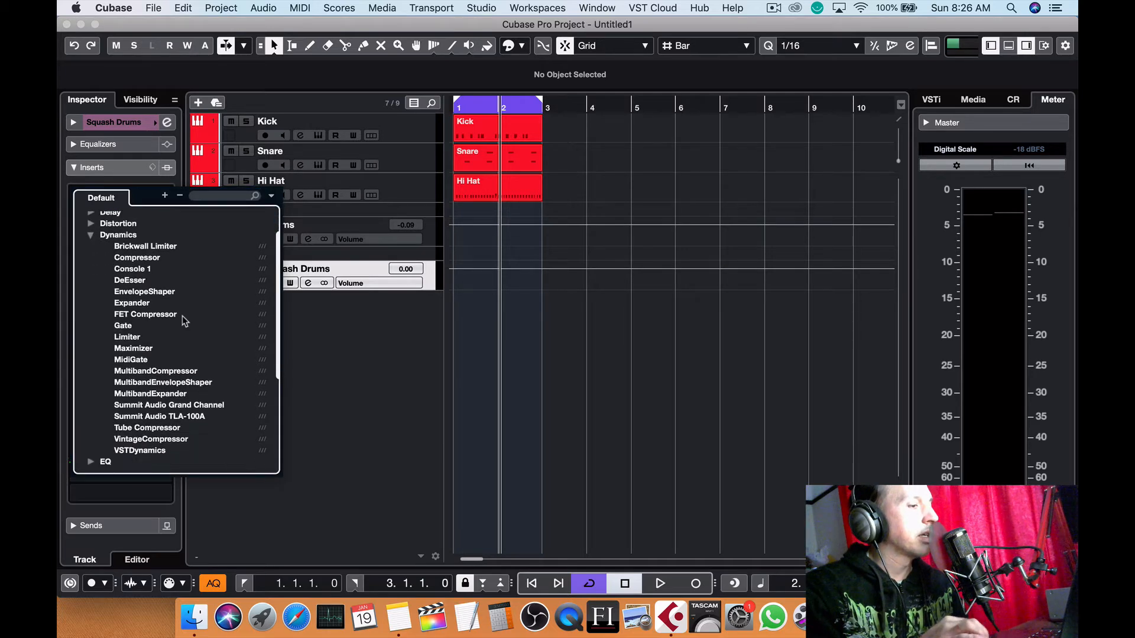
click(170, 440)
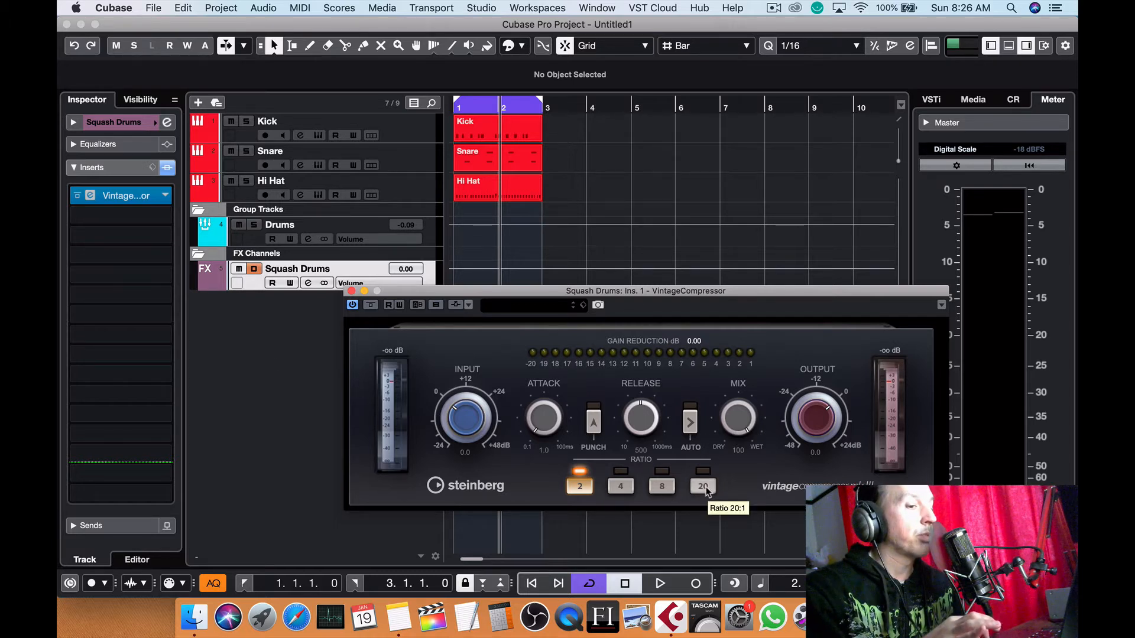
click(703, 486)
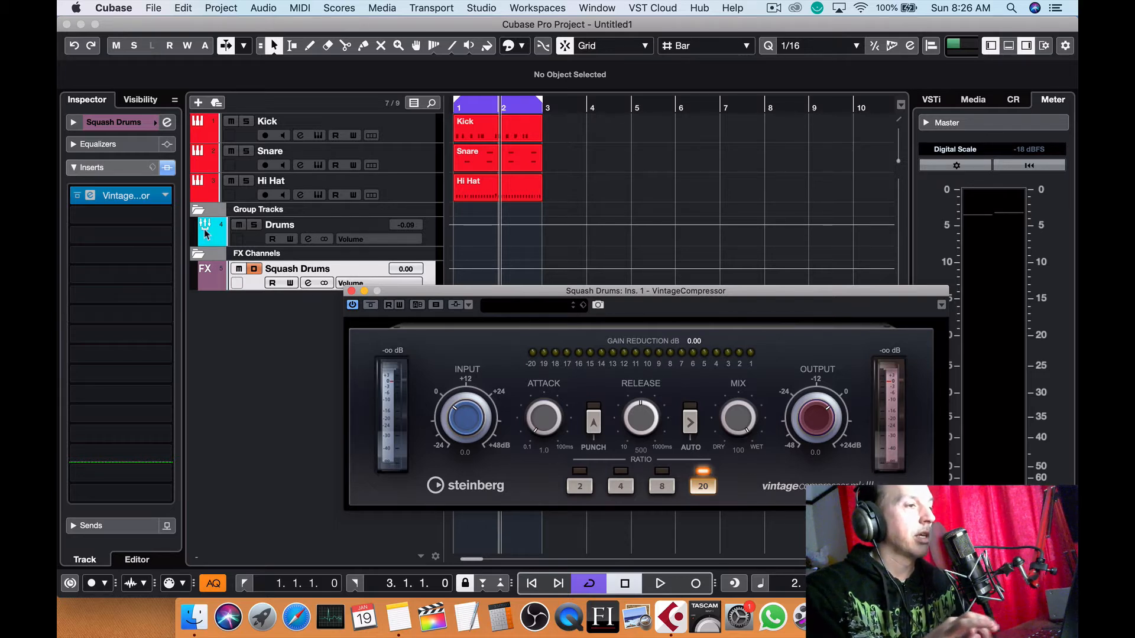
- Lower the Squash Drums channel volume to about -8.7 dB and select the Drums group track
click(111, 122)
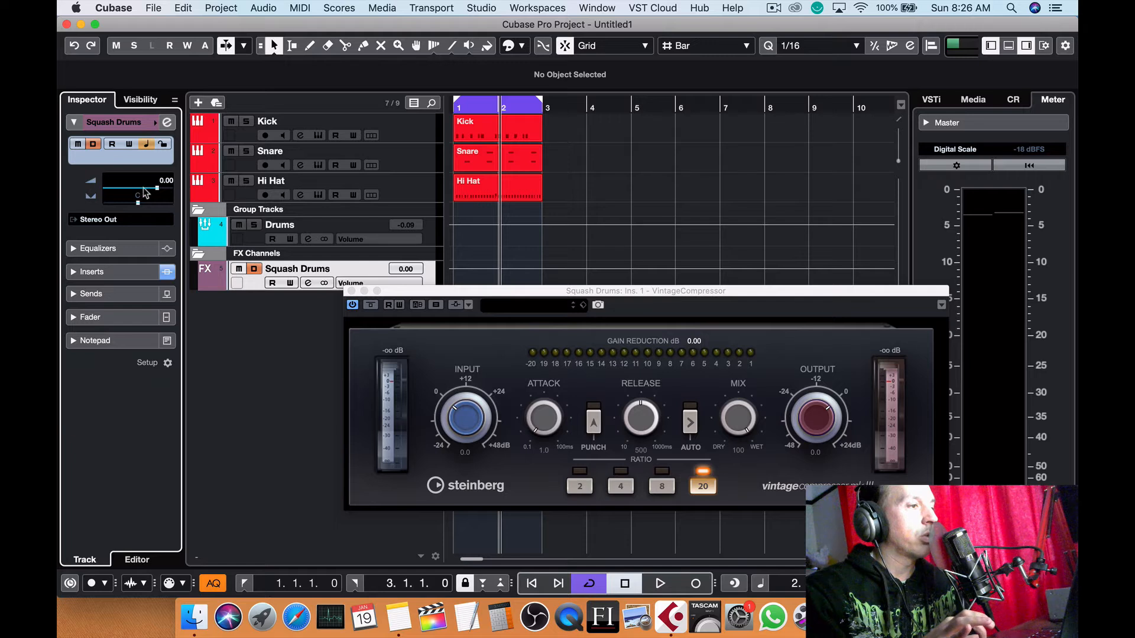
drag(146, 194, 137, 193)
click(258, 239)
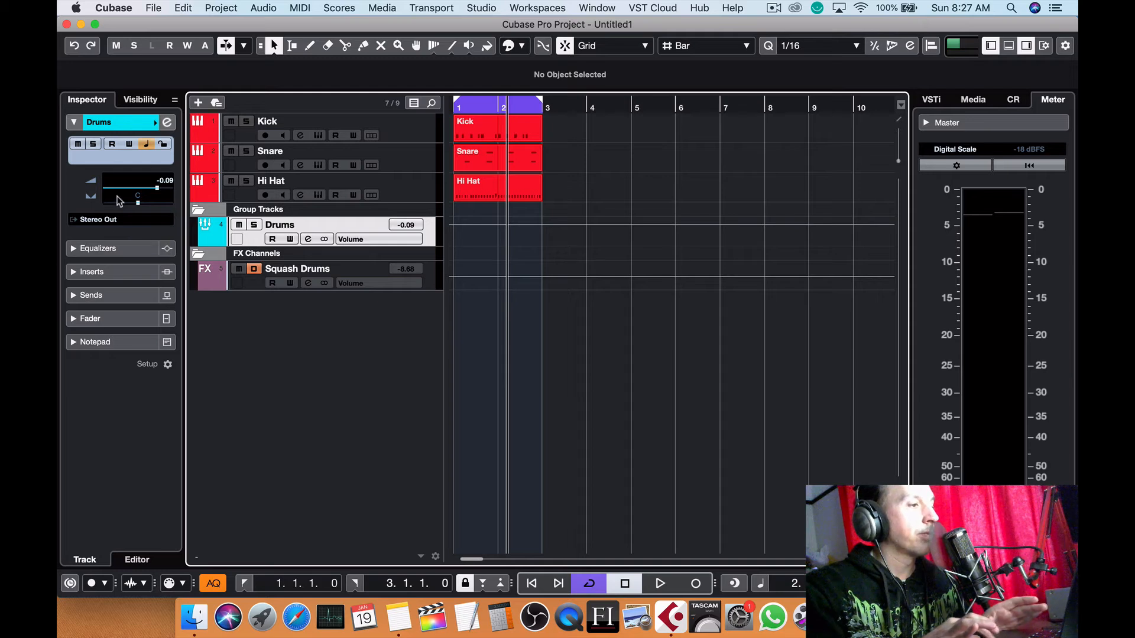
- Add a send from the Drums group to the Squash Drums FX channel and activate it at 0.00 dB
click(112, 127)
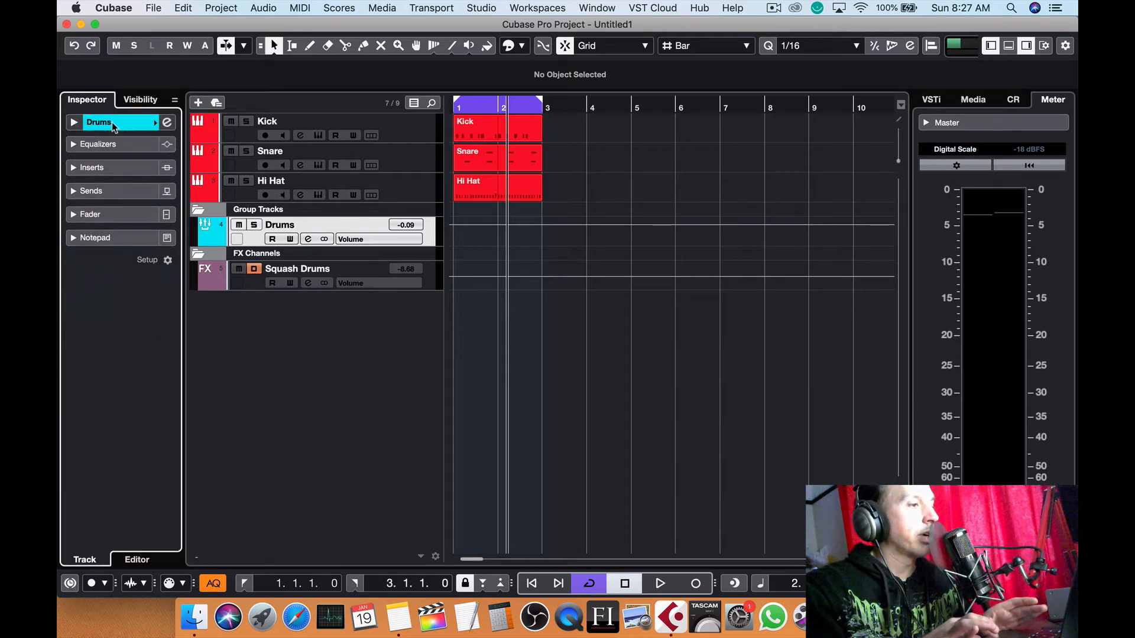
click(108, 192)
click(166, 225)
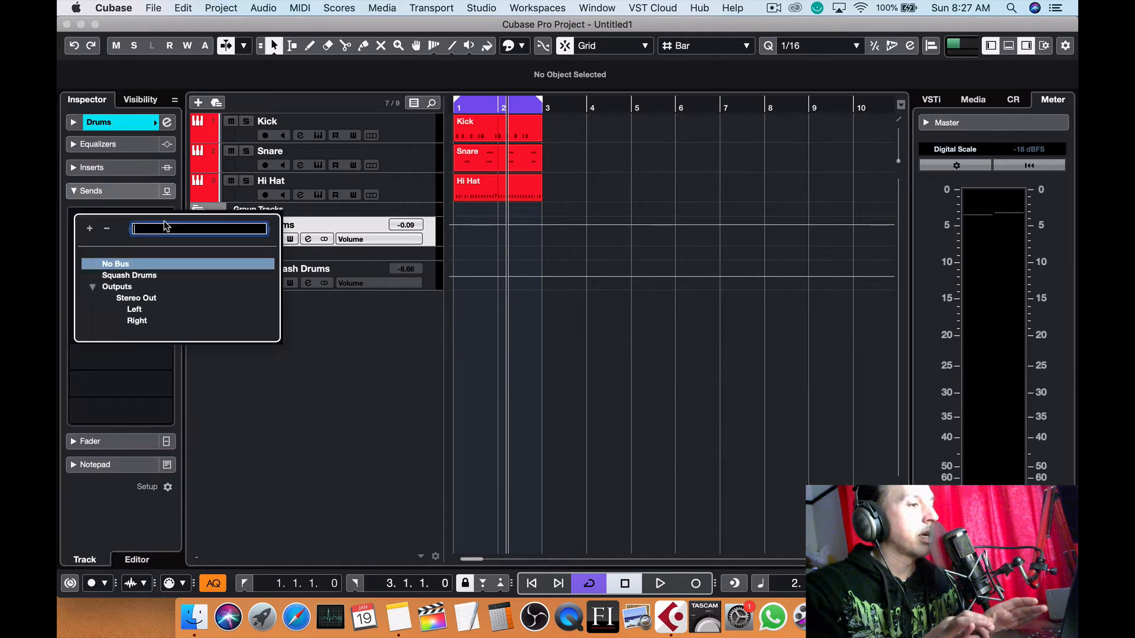
click(133, 275)
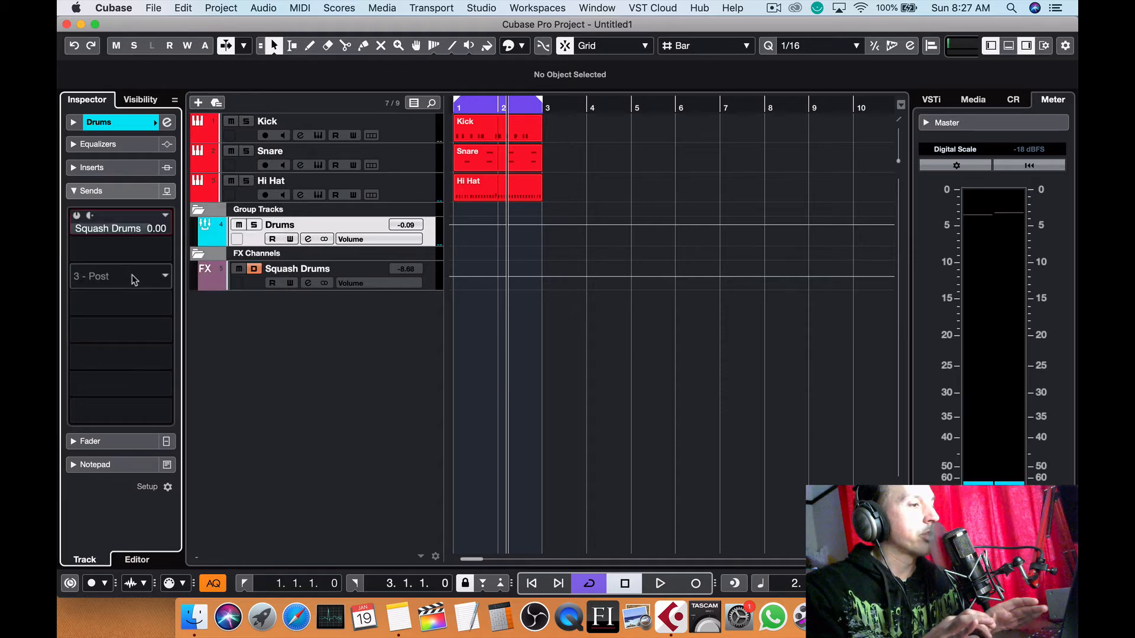
click(76, 215)
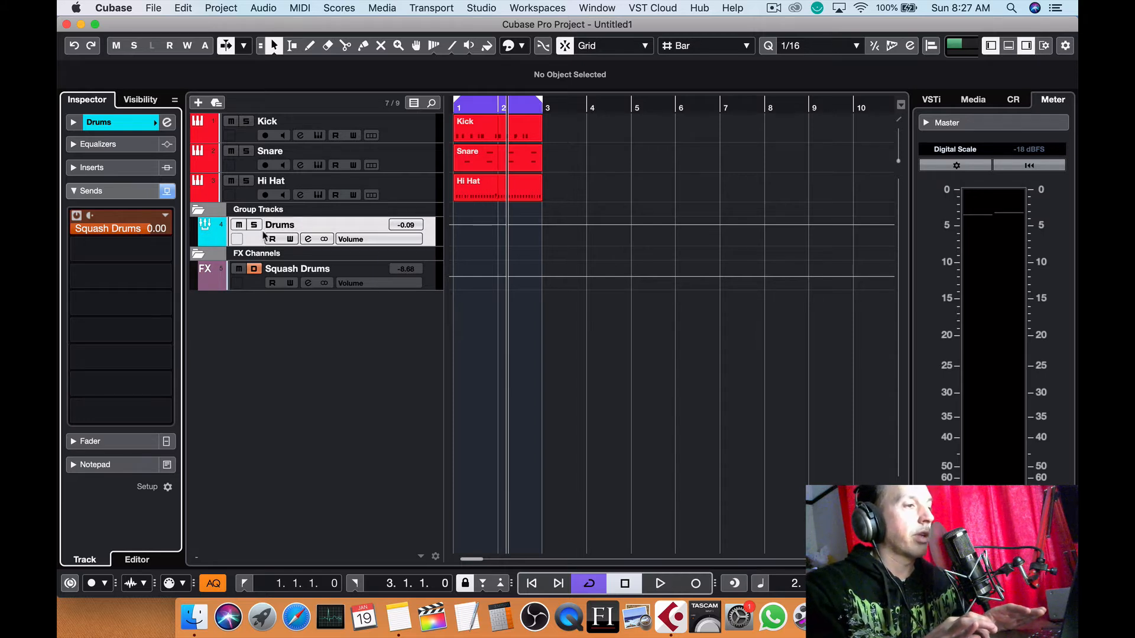
click(261, 238)
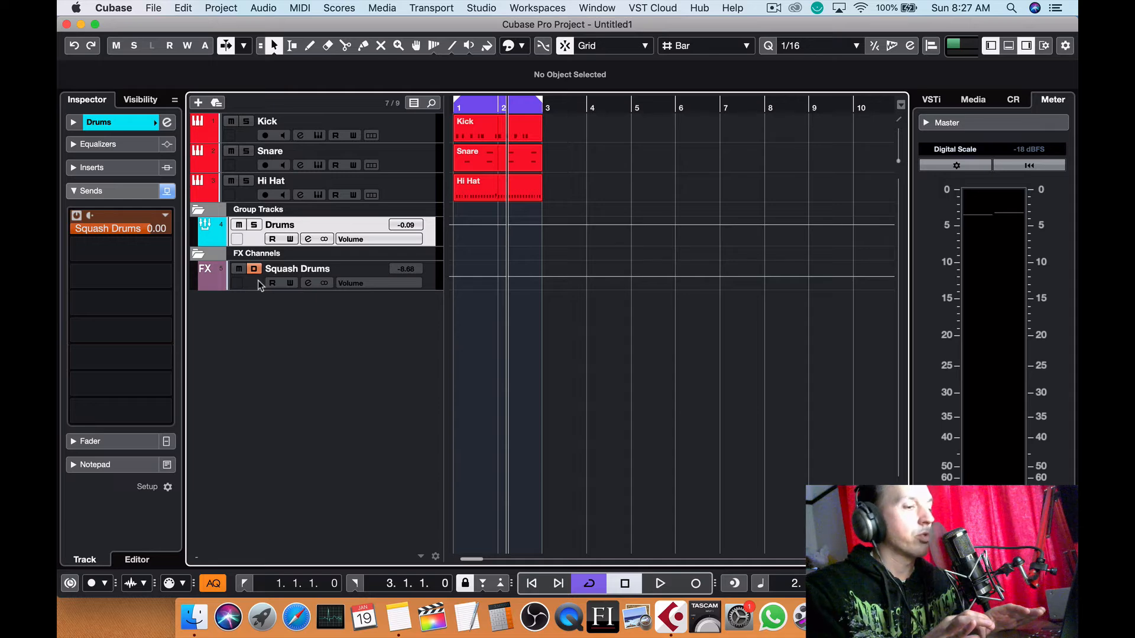
key(F3)
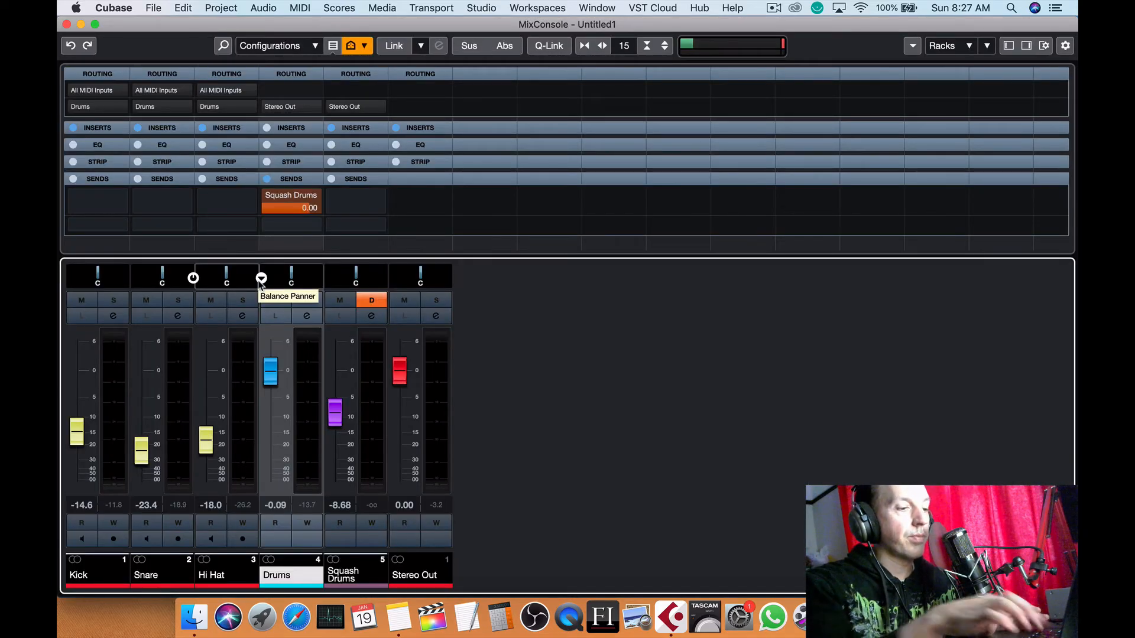
key(F3)
- During playback, set the Squash Drums VintageCompressor's input to 22.0 dB and its output to -9.0 dB
click(253, 280)
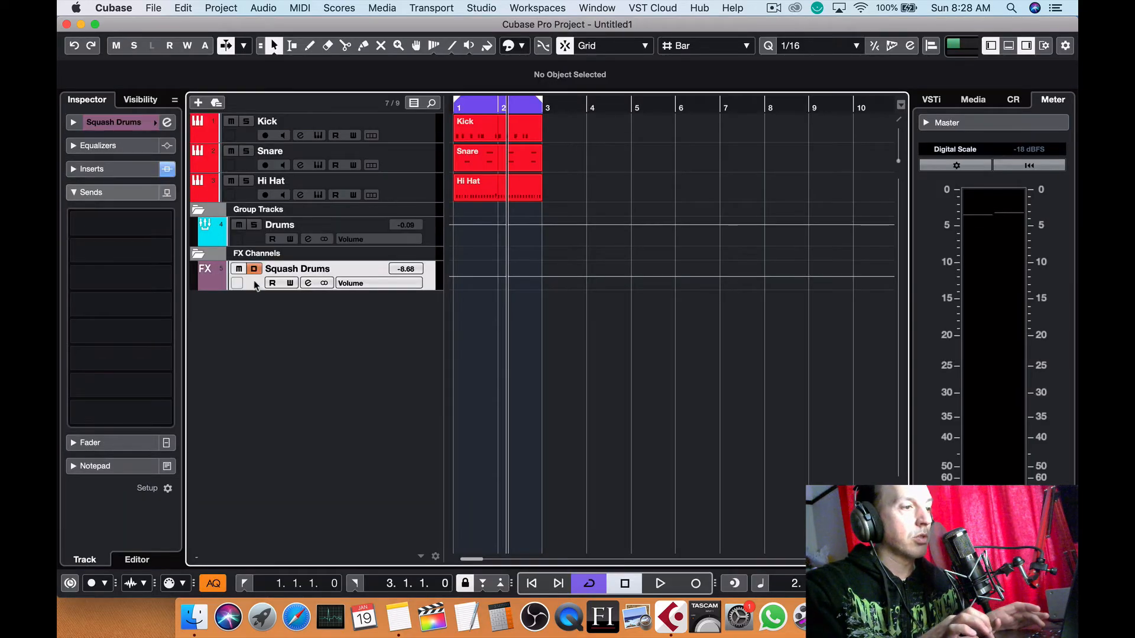
click(119, 169)
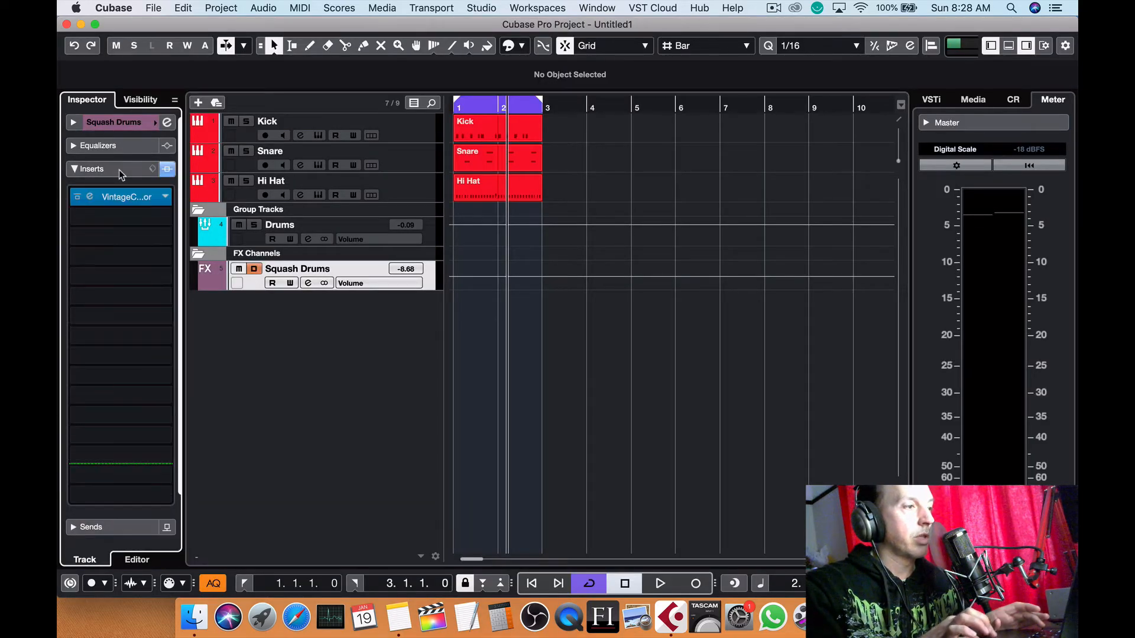
click(91, 197)
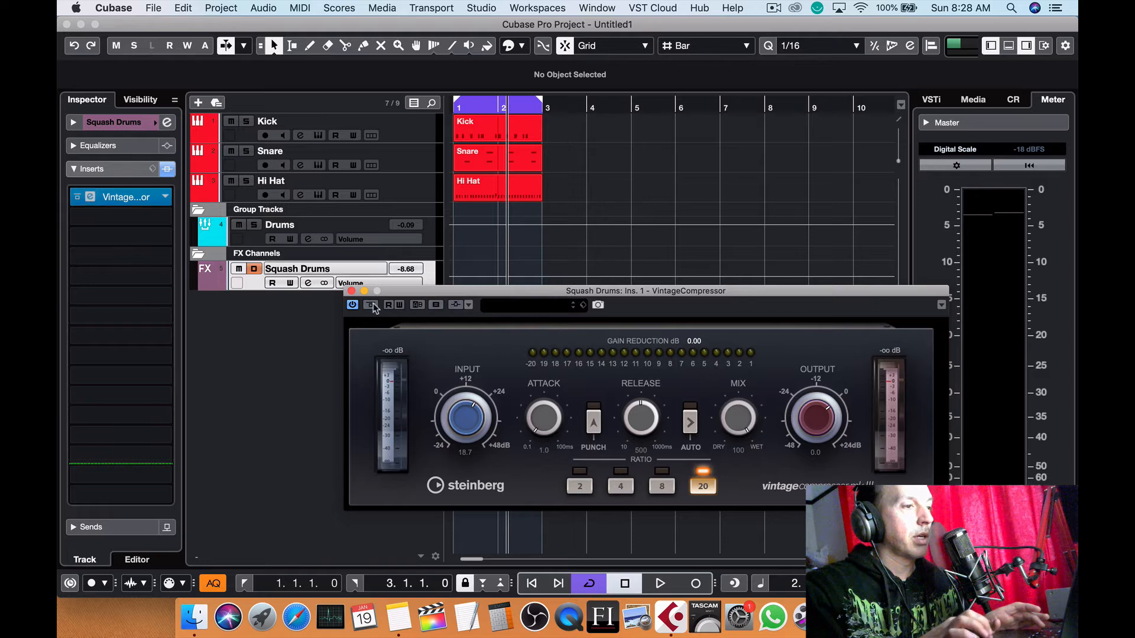
key(space)
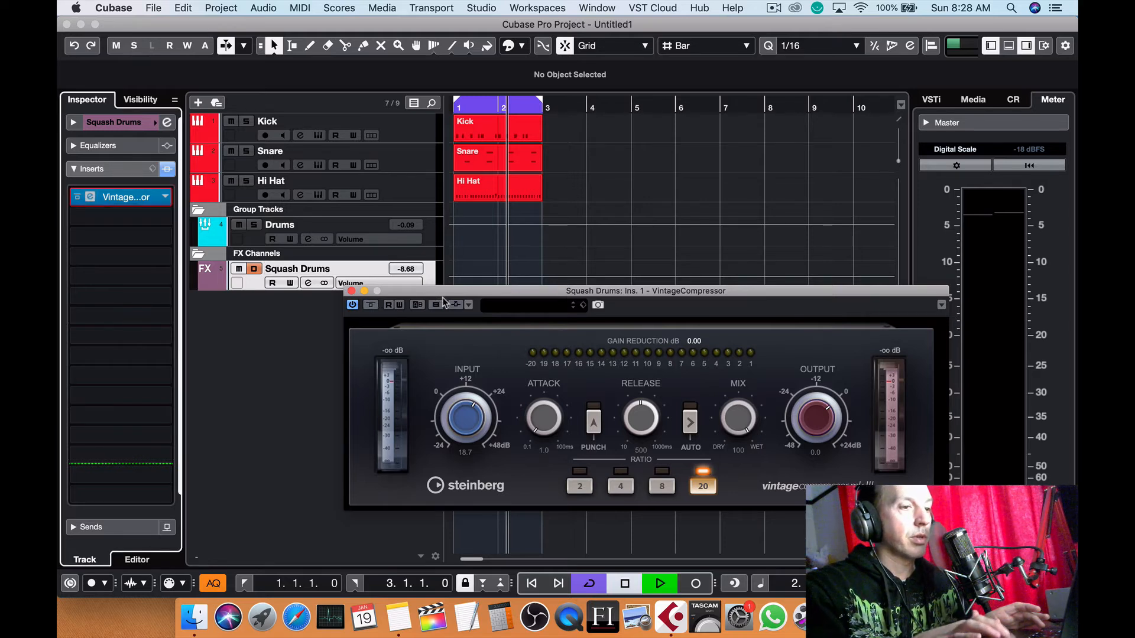
drag(471, 409, 471, 404)
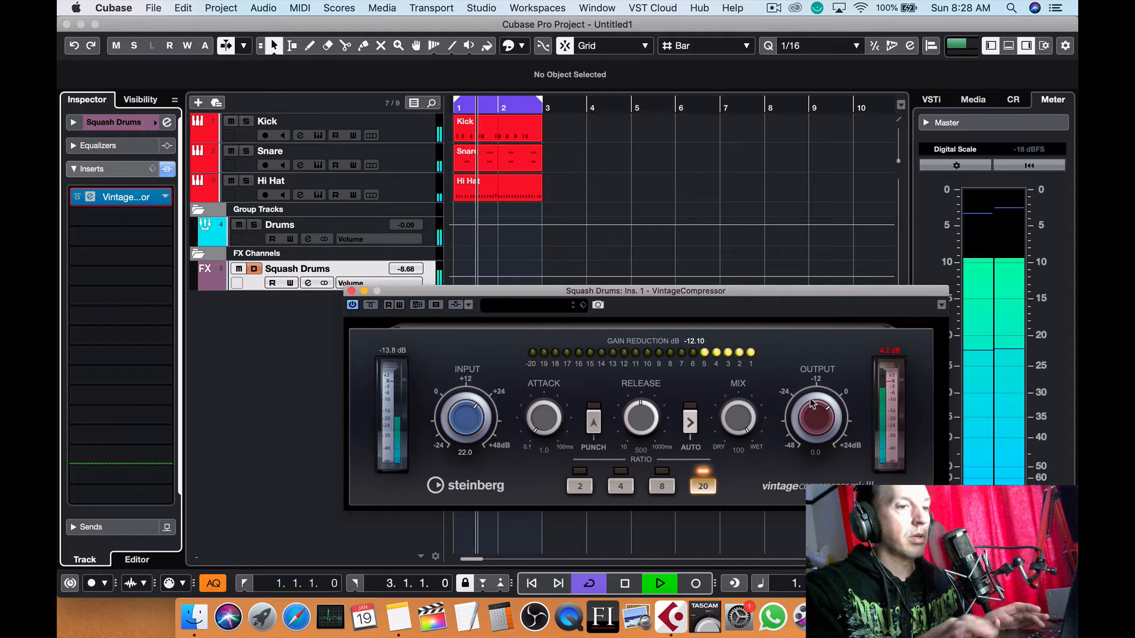
drag(812, 404, 823, 420)
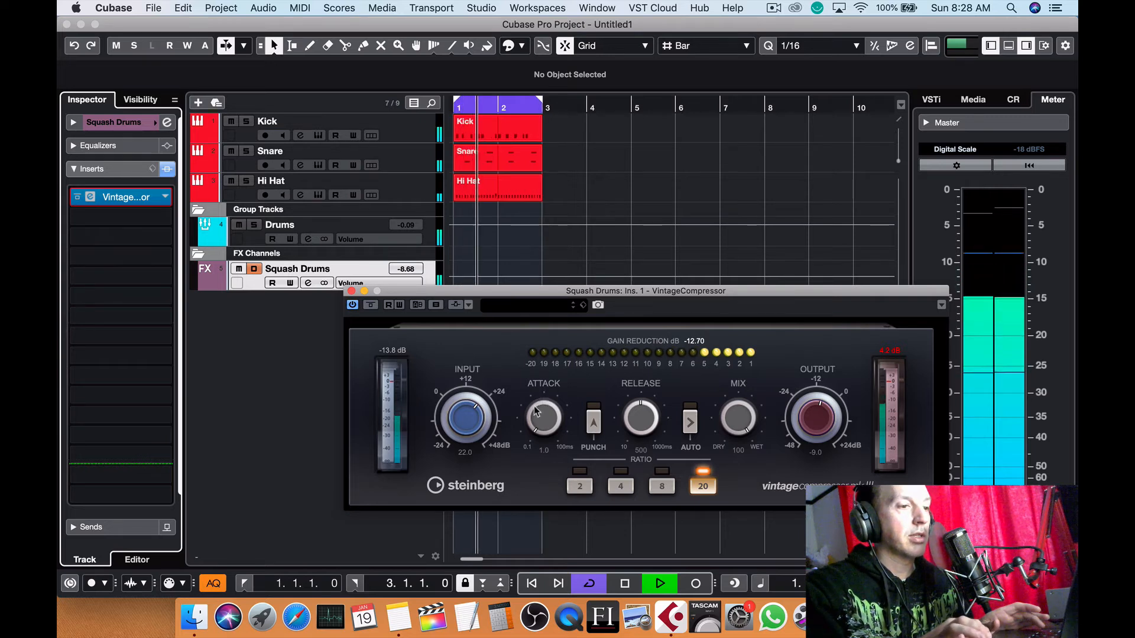
key(space)
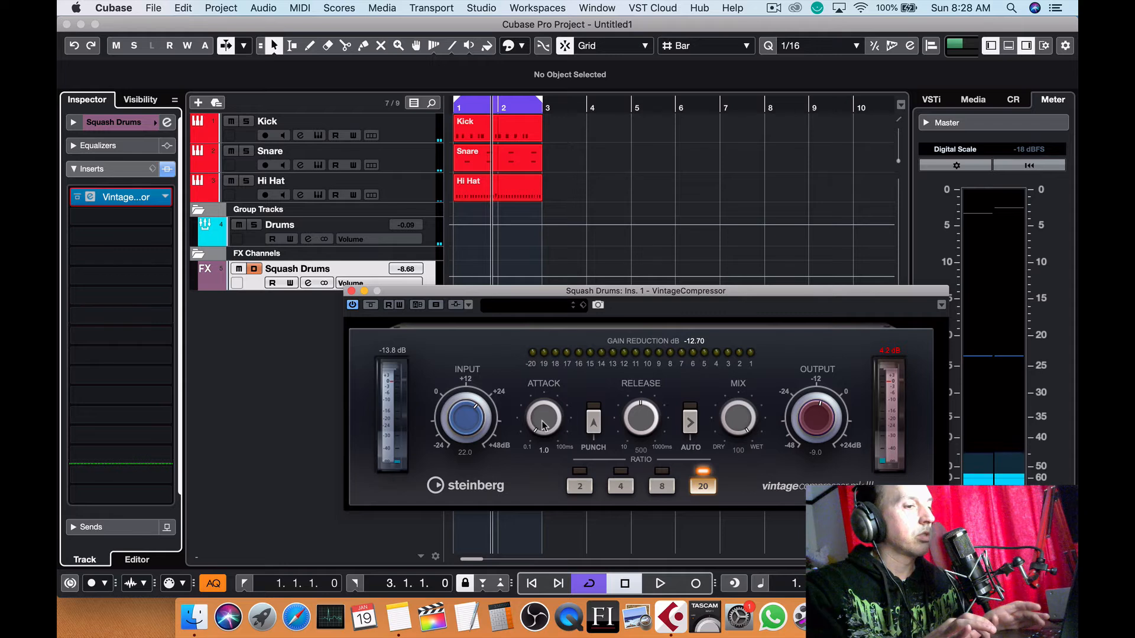
- Shorten the compressor's release to about 327 ms while auditioning the loop from the start, and close the plug-in window
drag(638, 416, 636, 429)
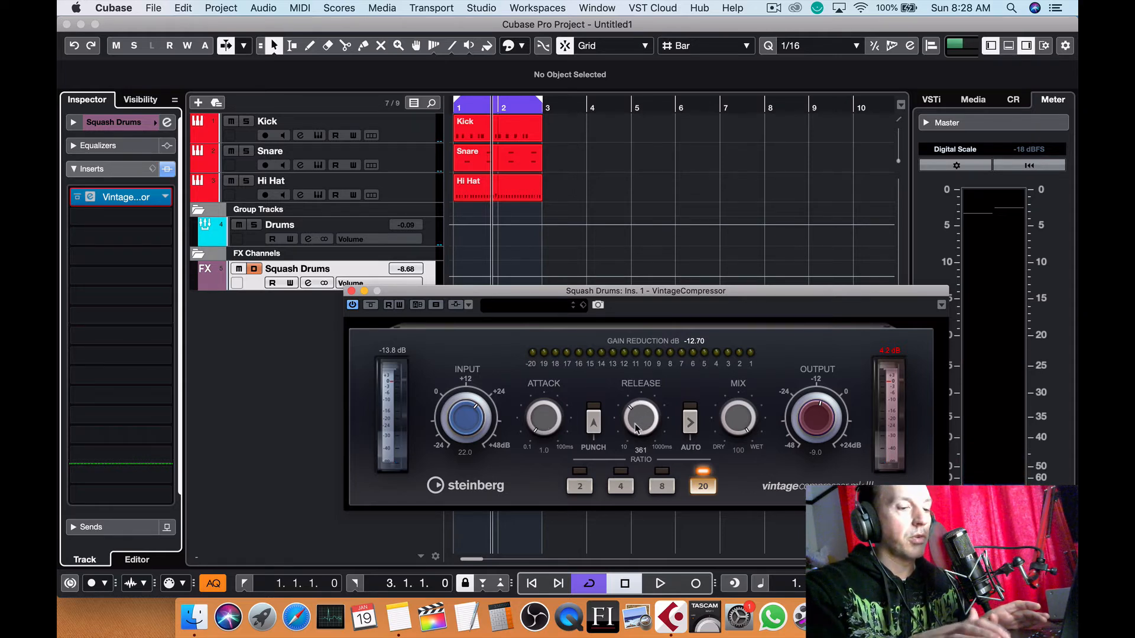
key(Home)
key(space)
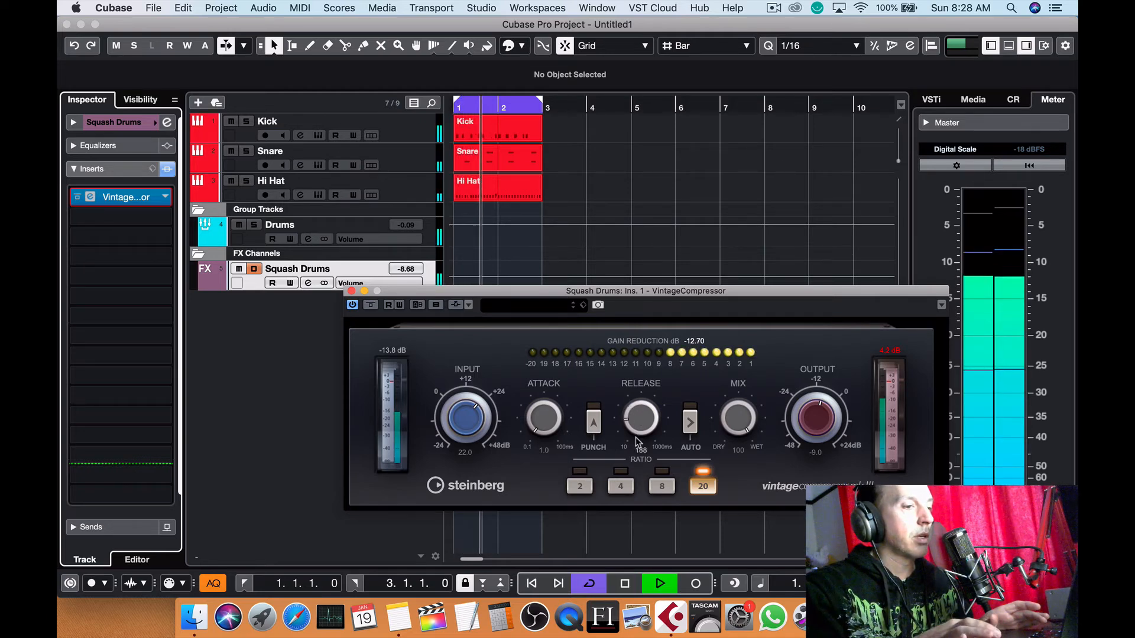
mouse_move(639, 418)
mouse_down()
mouse_move(637, 442)
mouse_move(635, 420)
mouse_up()
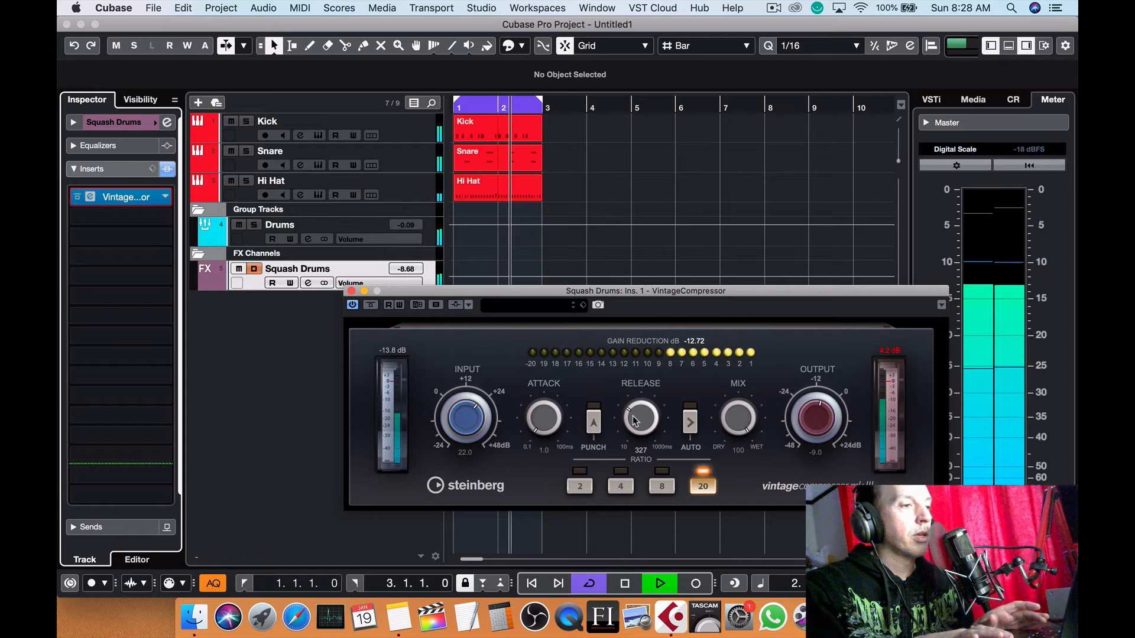
key(space)
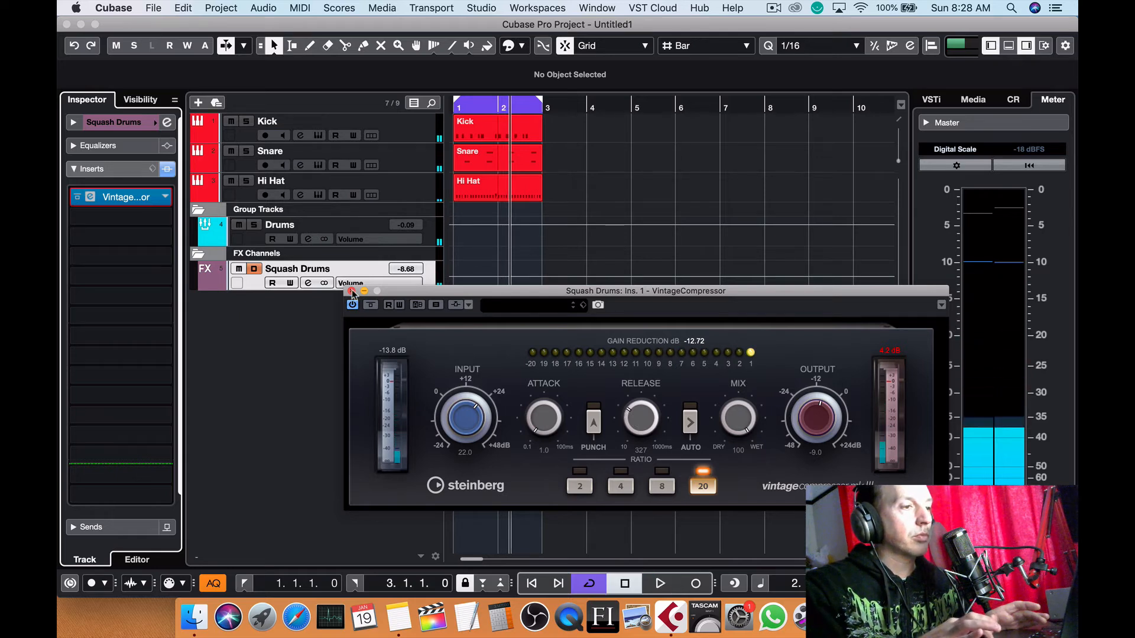
click(351, 291)
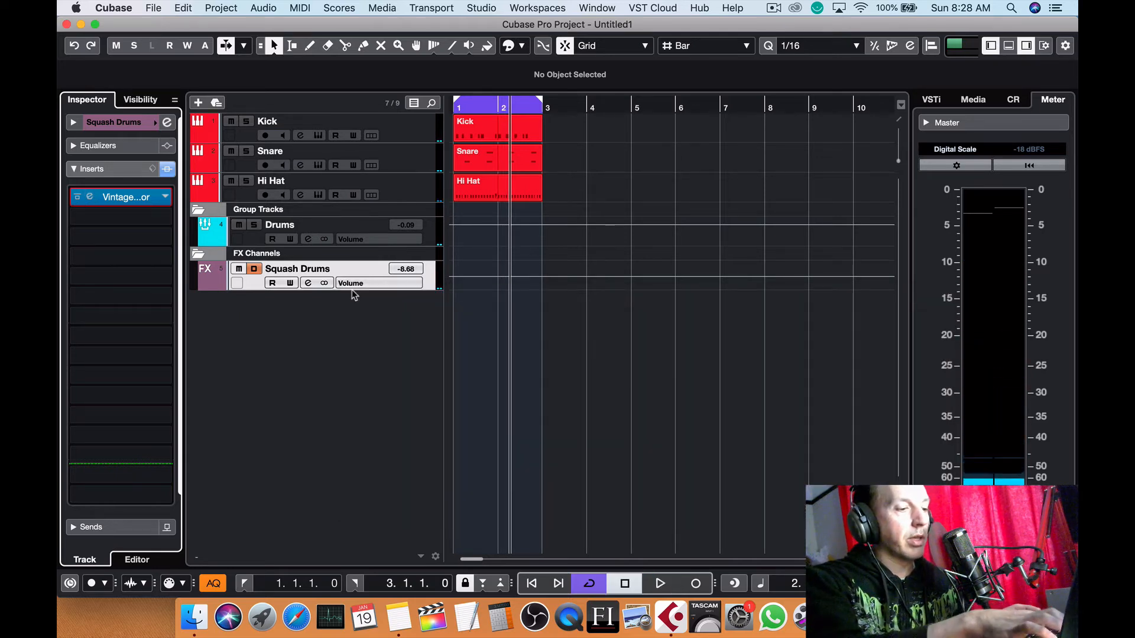
- In the mixer, pull the Squash Drums fader all the way down, and blend it in to -6.37 dB during playback
key(F3)
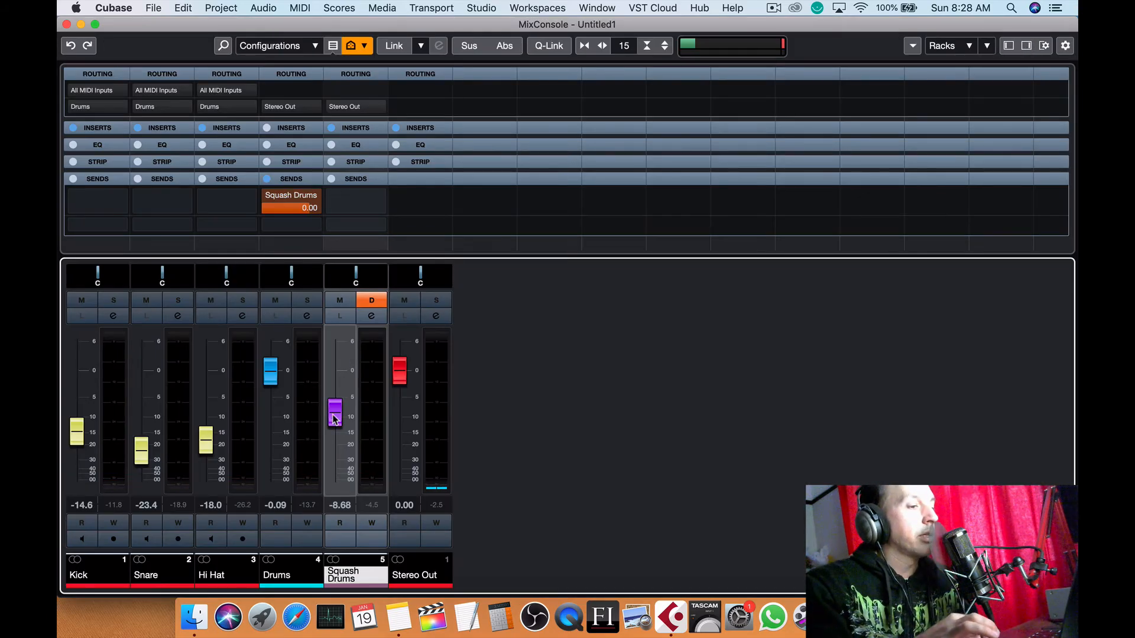
drag(335, 416, 332, 501)
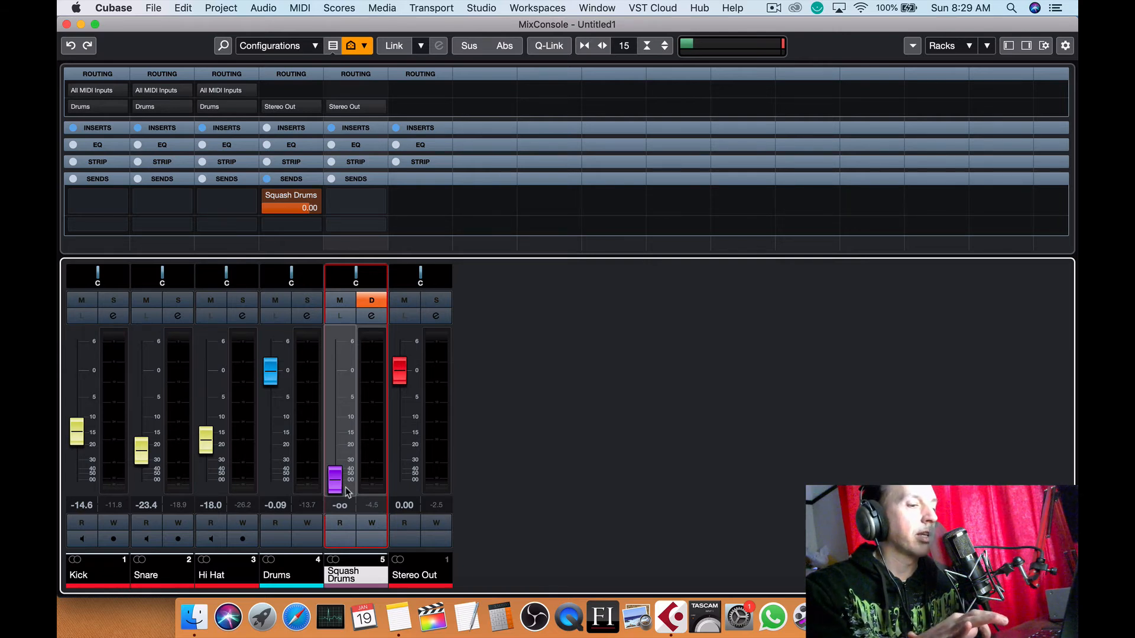
key(space)
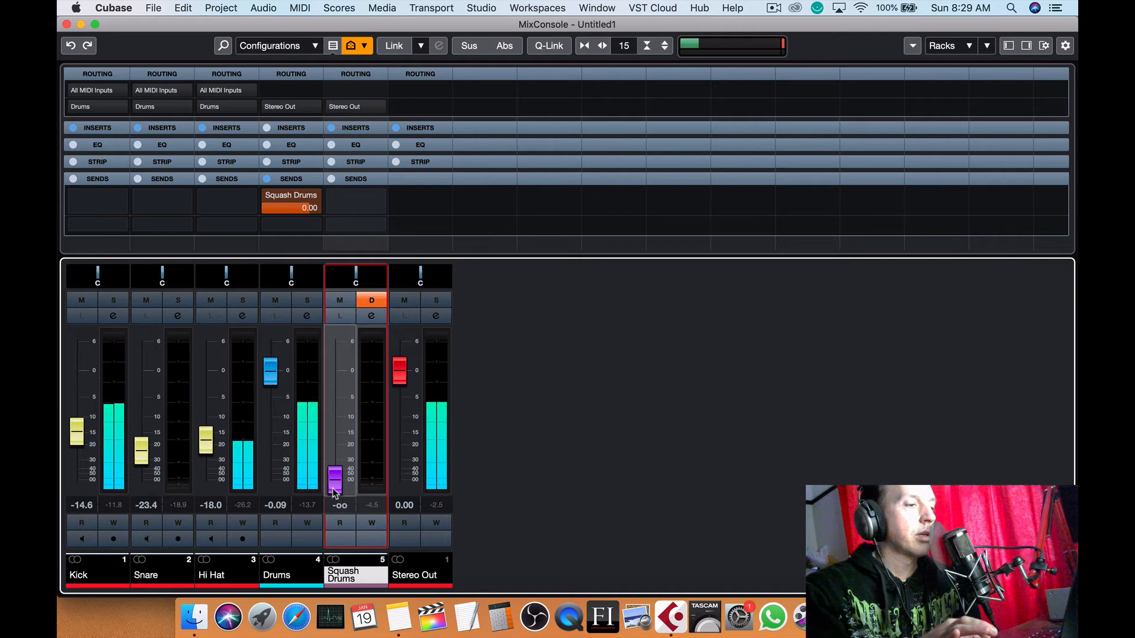
drag(334, 490, 342, 415)
- Compare the drums with and without parallel compression by muting and unmuting Squash Drums, and close the mixer
click(347, 300)
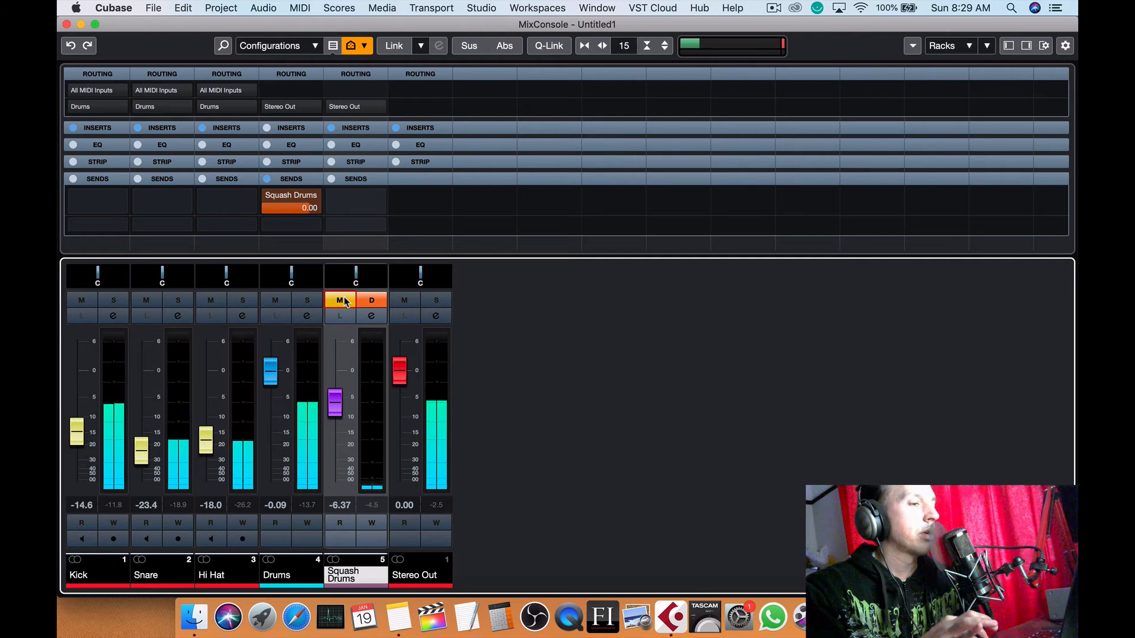
click(345, 301)
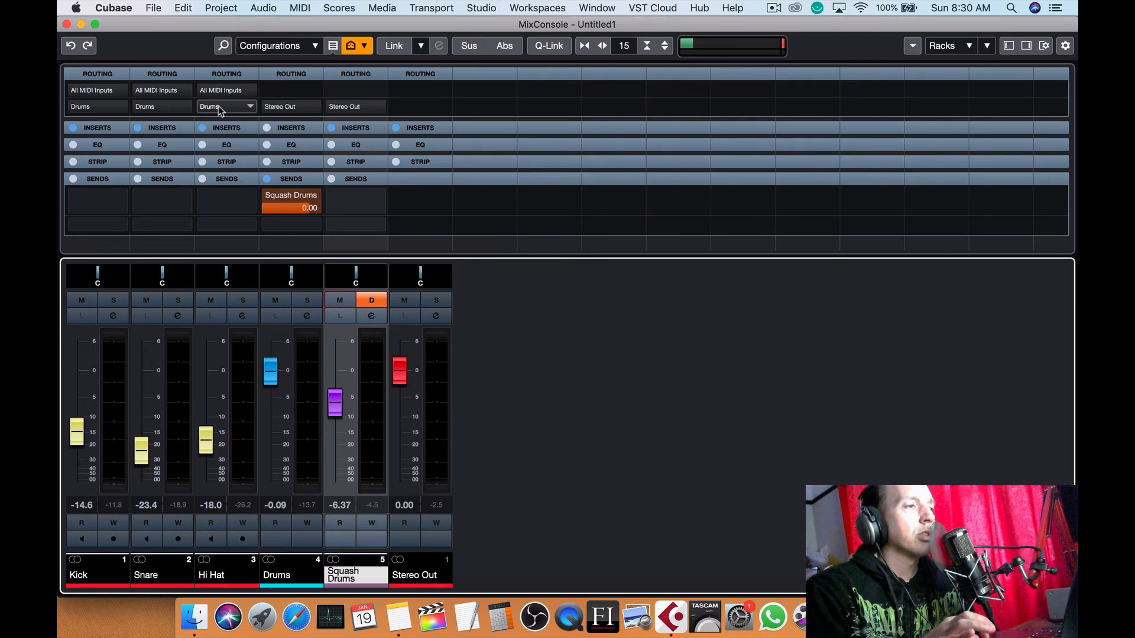
click(66, 24)
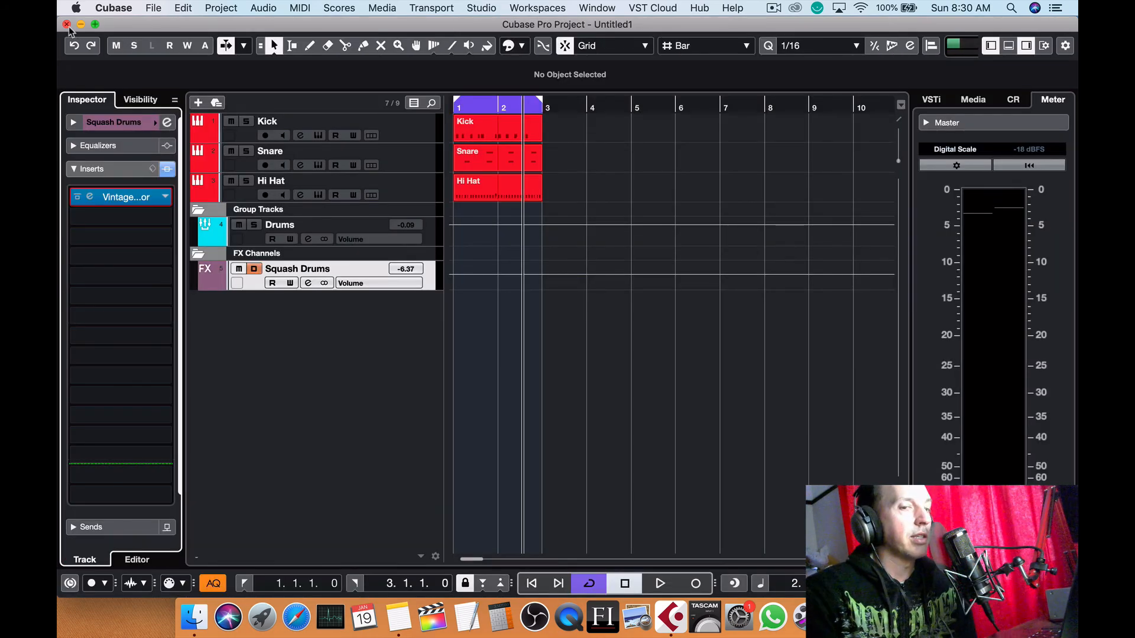